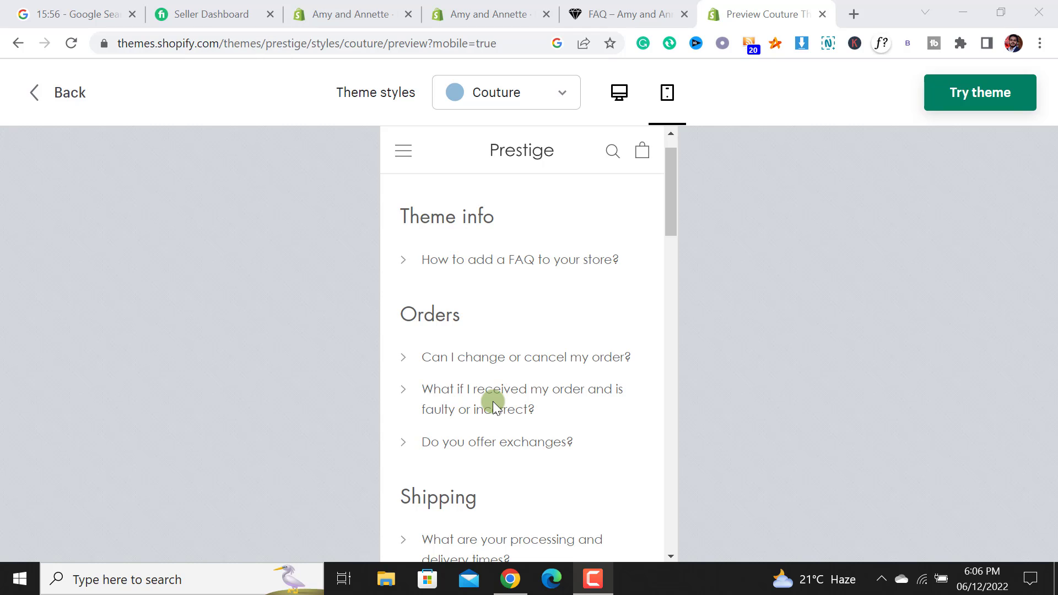
- In the Prestige FAQ preview, test the change/cancel, faulty-order and exchanges answers by expanding and collapsing them
{"action": "left_click", "coordinate": [506, 360]}
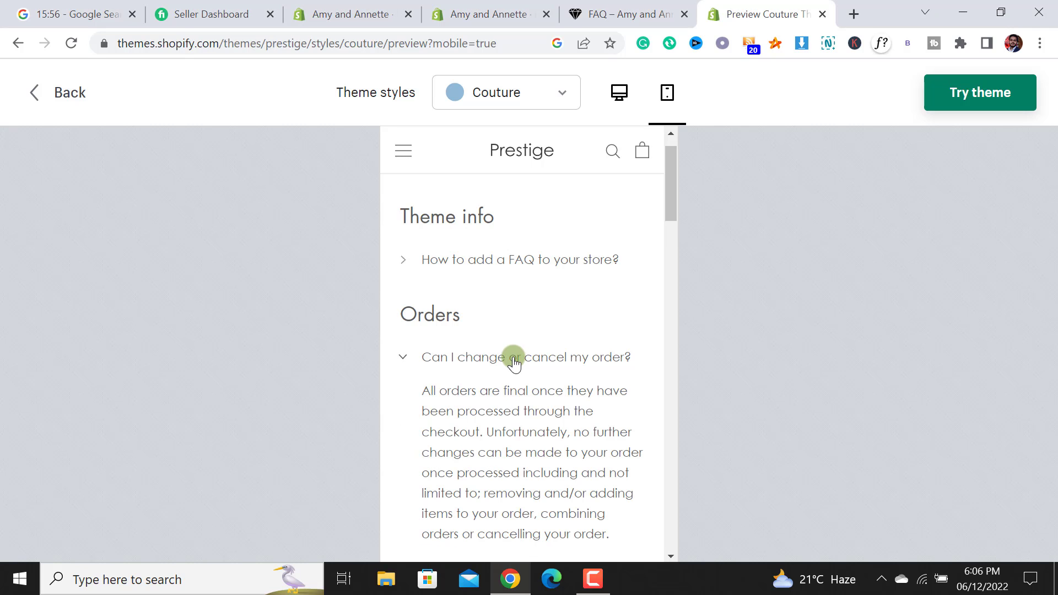
{"action": "left_click", "coordinate": [517, 363]}
{"action": "scroll", "coordinate": [501, 308], "scroll_direction": "down", "scroll_amount": 3}
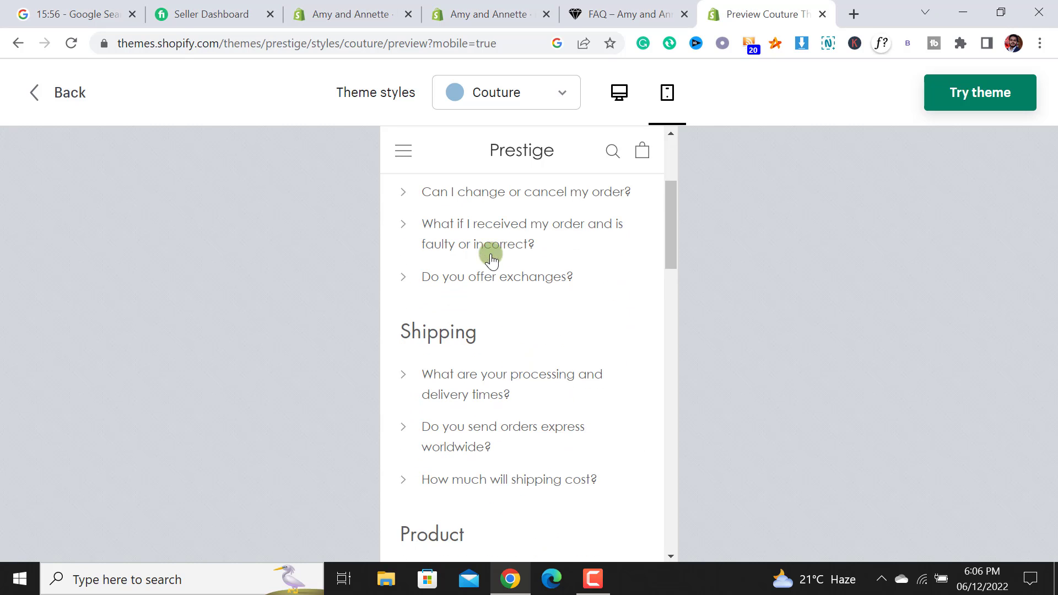
{"action": "left_click", "coordinate": [489, 243]}
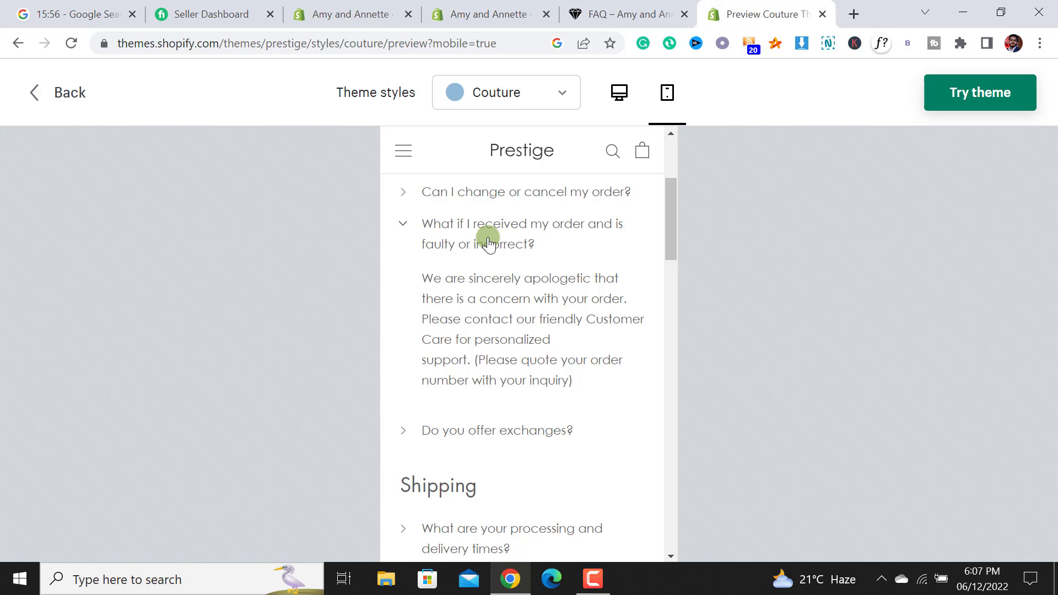
{"action": "left_click", "coordinate": [489, 244]}
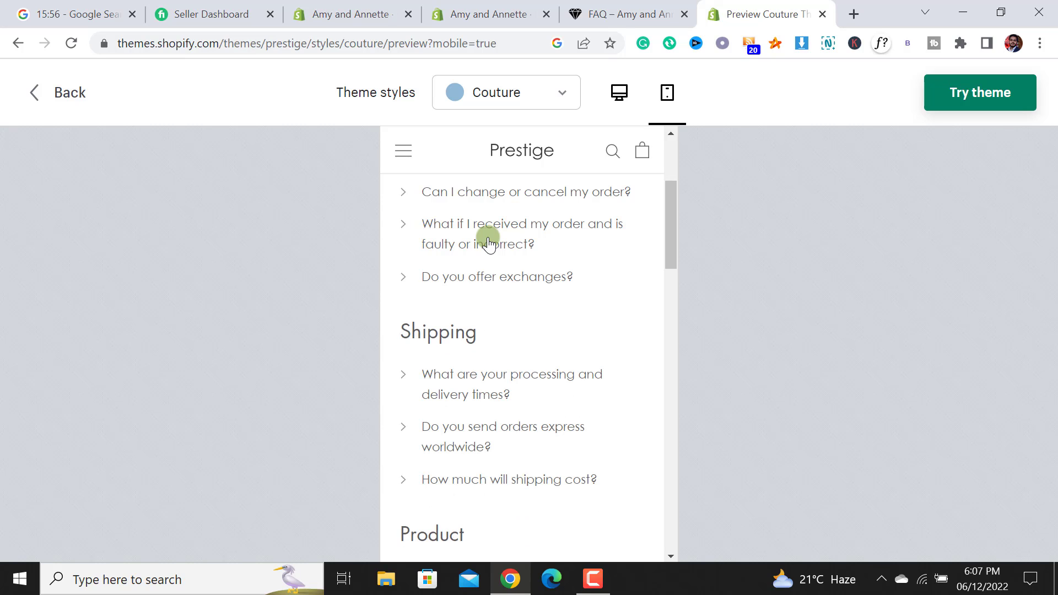
{"action": "left_click", "coordinate": [505, 282]}
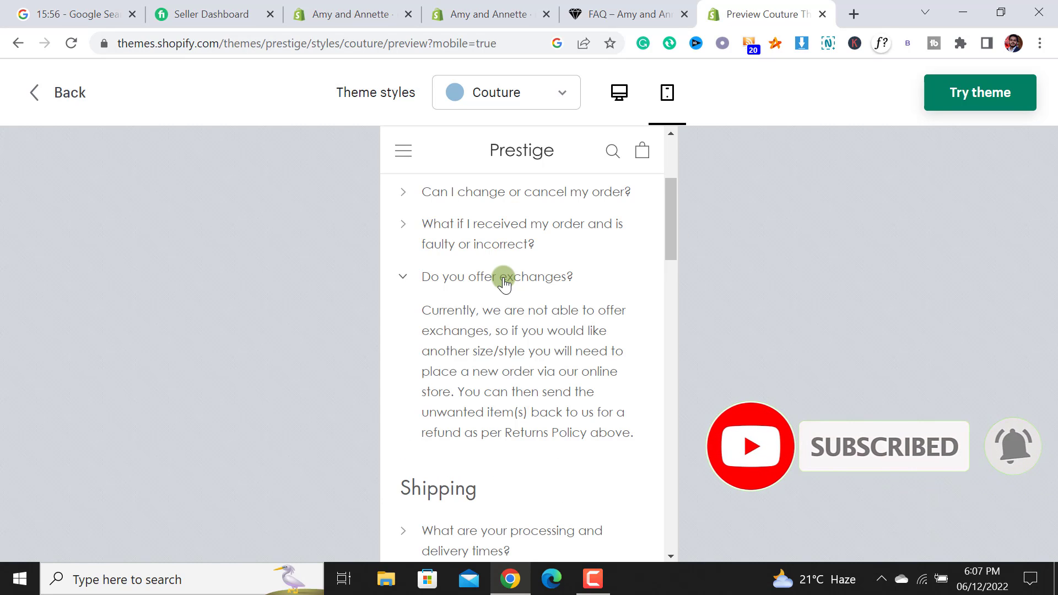
{"action": "left_click", "coordinate": [504, 282]}
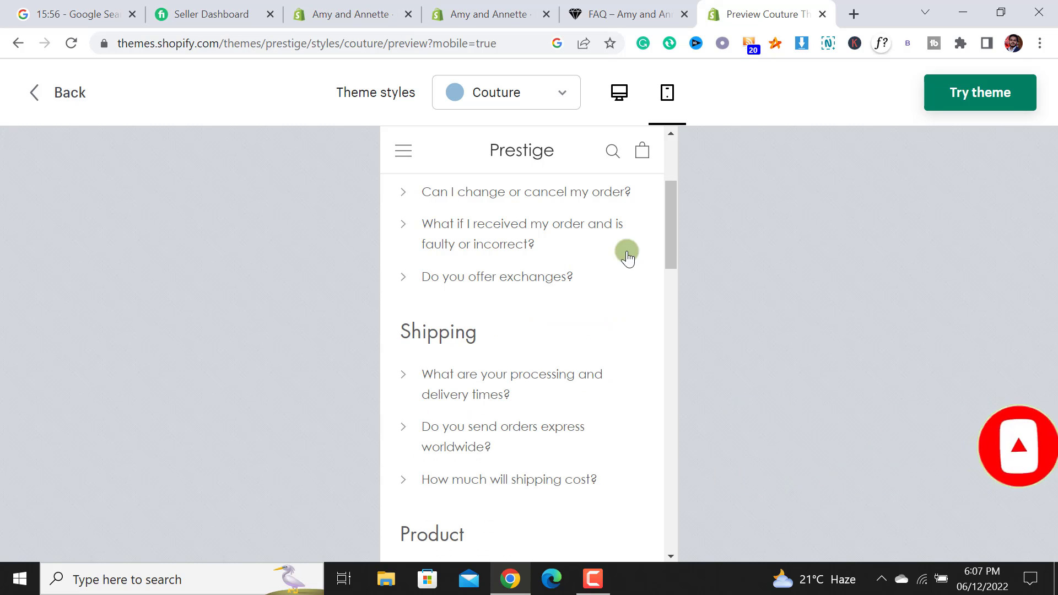
{"action": "left_click_drag", "start_coordinate": [669, 209], "coordinate": [673, 165]}
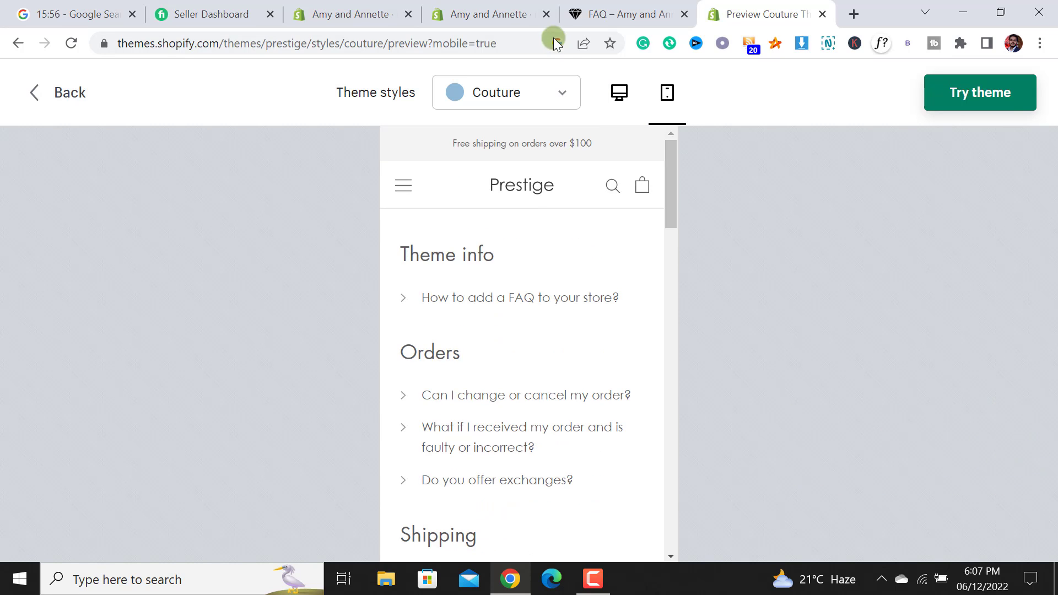
- Compare against the store's live FAQ page, then return to the Prestige FAQ preview
{"action": "left_click", "coordinate": [587, 14]}
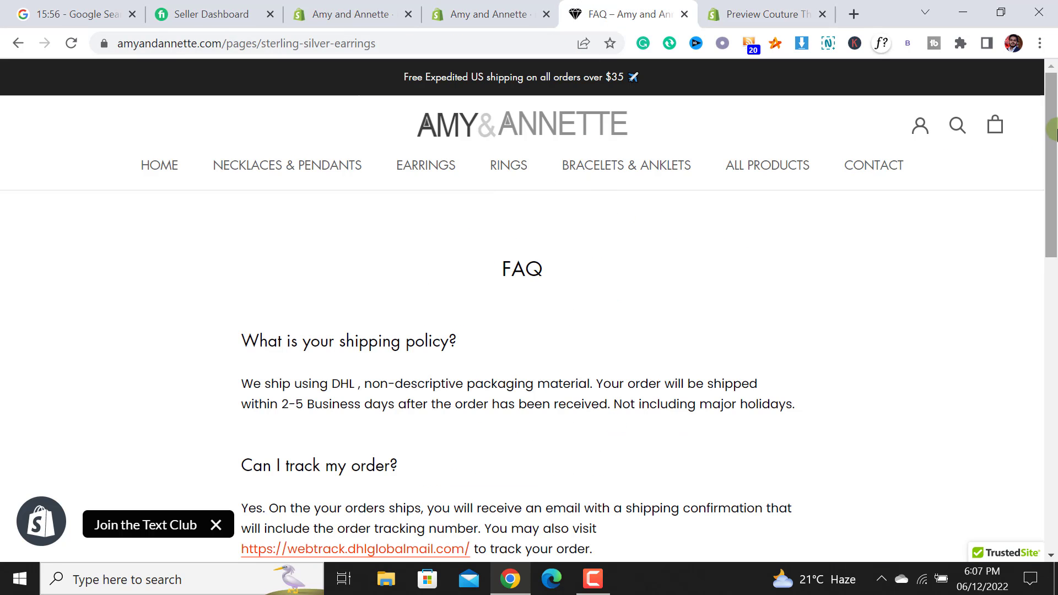
{"action": "left_click_drag", "start_coordinate": [1051, 131], "coordinate": [1052, 189]}
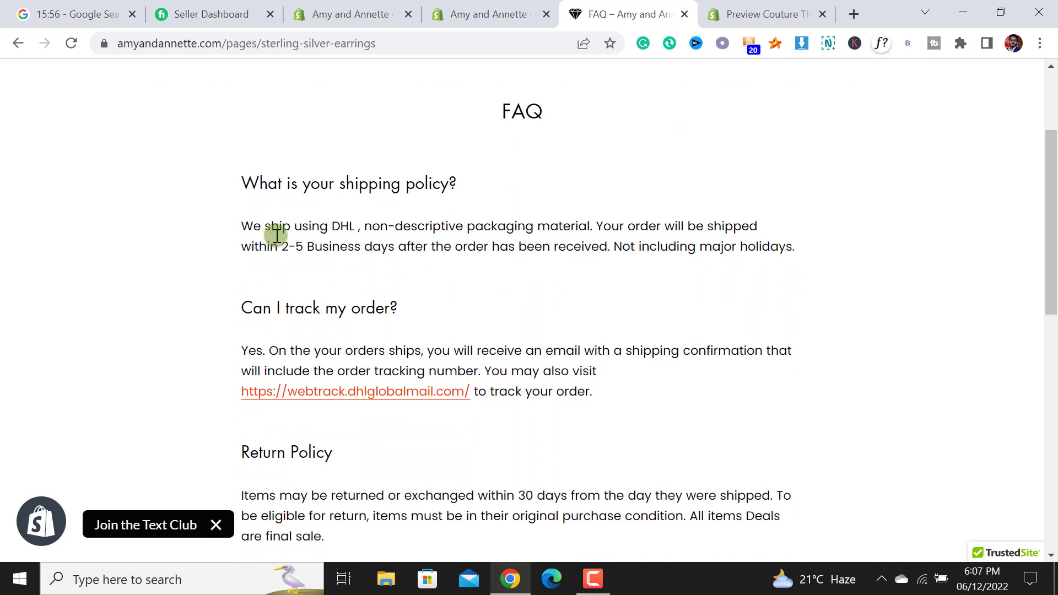
{"action": "left_click", "coordinate": [755, 14]}
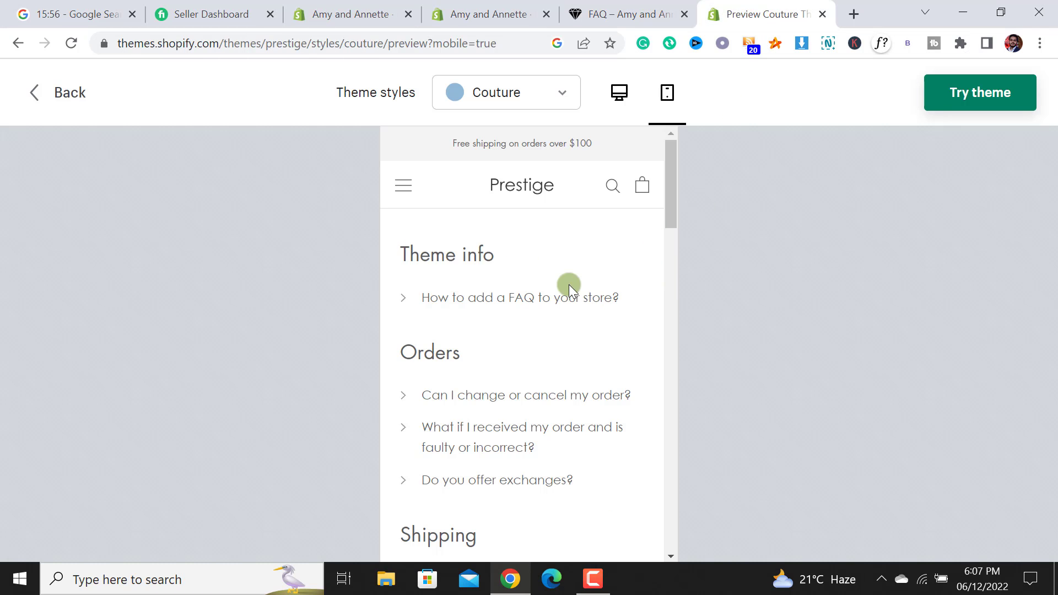
- Toggle each preview answer again, from 'How to add a FAQ to your store?' to 'Do you offer exchanges?'
{"action": "left_click", "coordinate": [480, 304]}
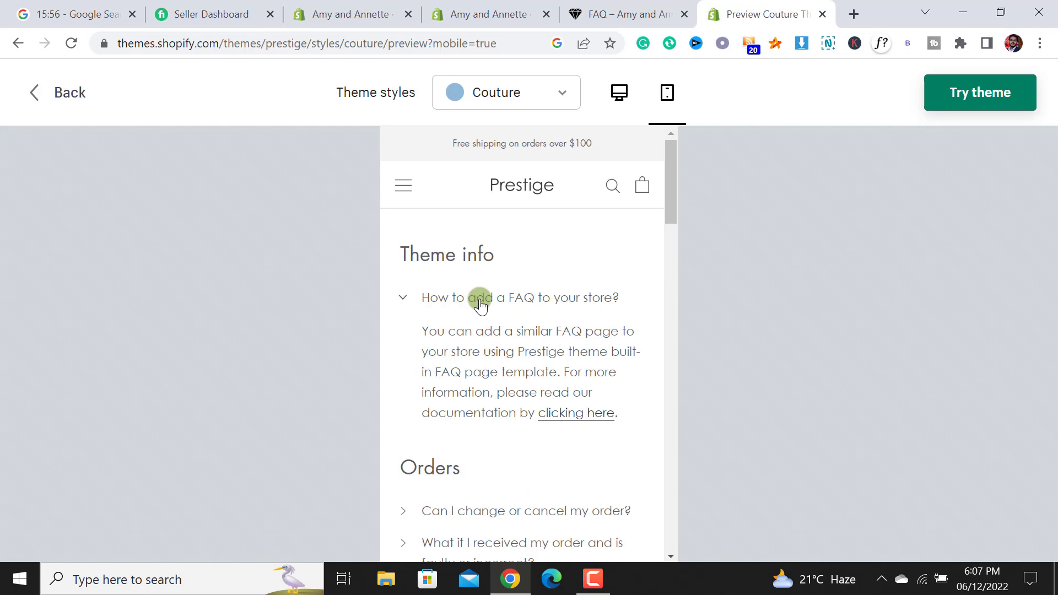
{"action": "left_click", "coordinate": [480, 305]}
{"action": "left_click", "coordinate": [486, 400]}
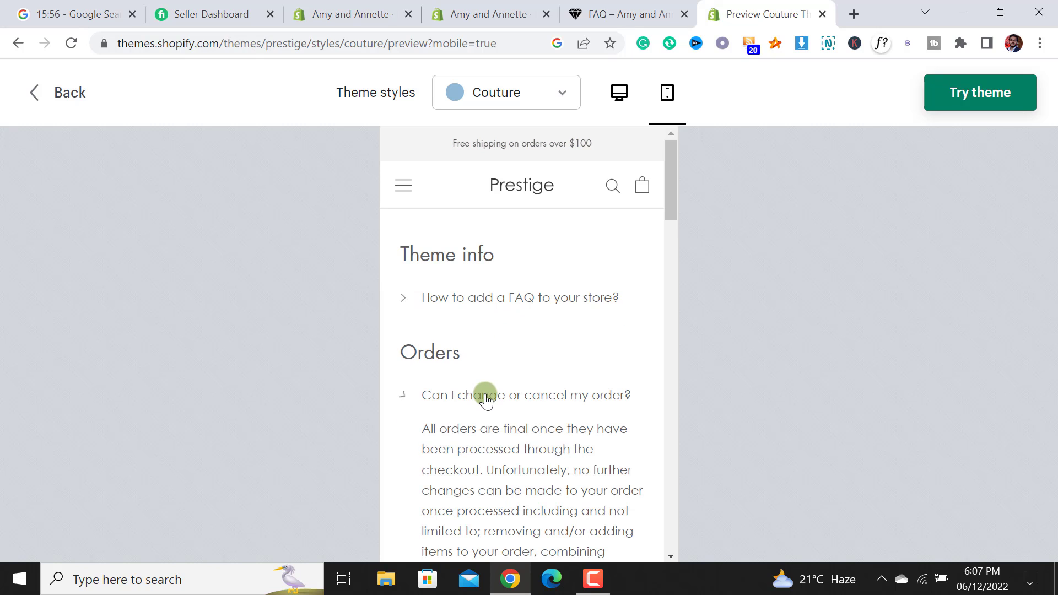
{"action": "left_click", "coordinate": [486, 400]}
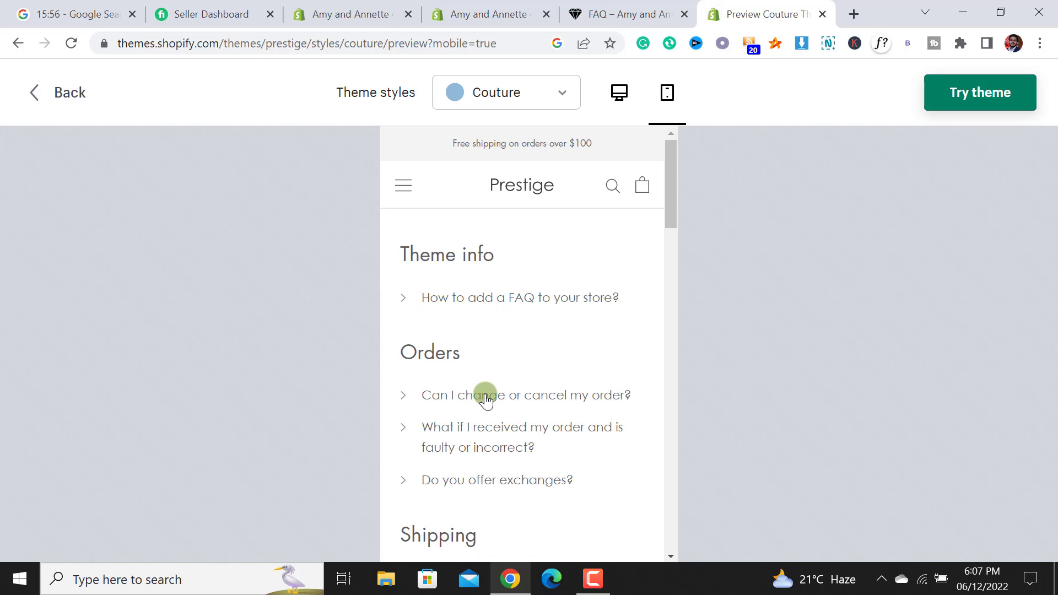
{"action": "left_click", "coordinate": [493, 436]}
{"action": "left_click", "coordinate": [493, 436]}
{"action": "scroll", "coordinate": [498, 419], "scroll_direction": "down", "scroll_amount": 1}
{"action": "left_click", "coordinate": [507, 400]}
{"action": "left_click", "coordinate": [507, 400]}
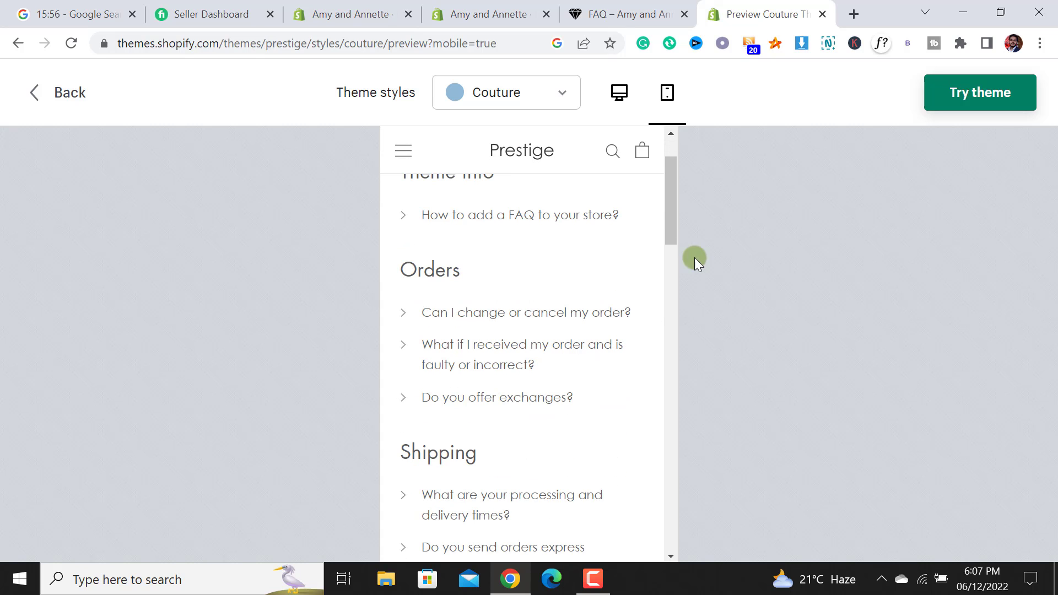
- Return from the admin FAQ page editor to the Pages list of five pages
{"action": "left_click_drag", "start_coordinate": [672, 202], "coordinate": [673, 174]}
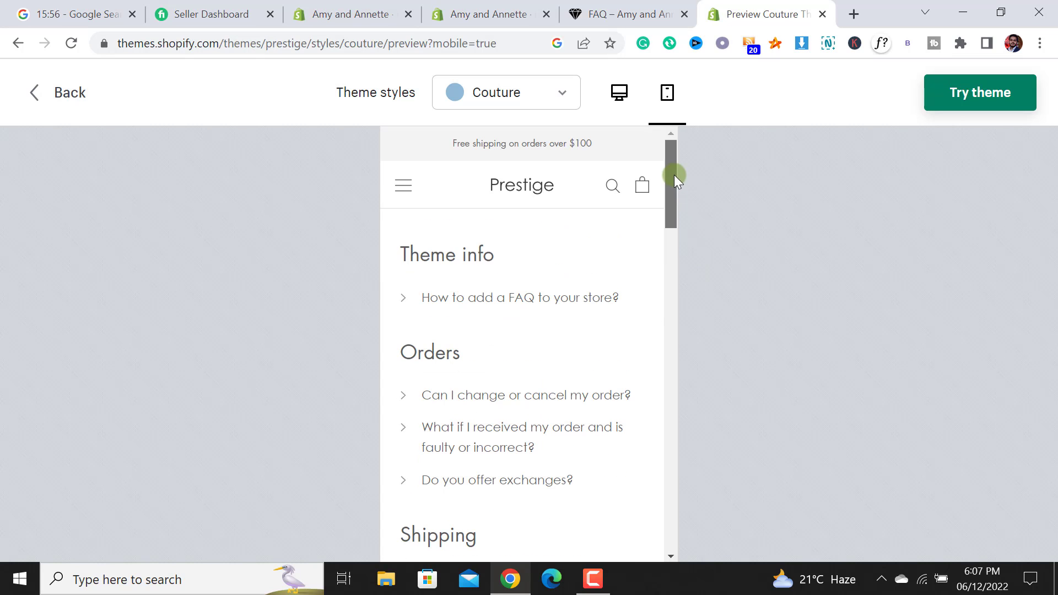
{"action": "left_click", "coordinate": [490, 18]}
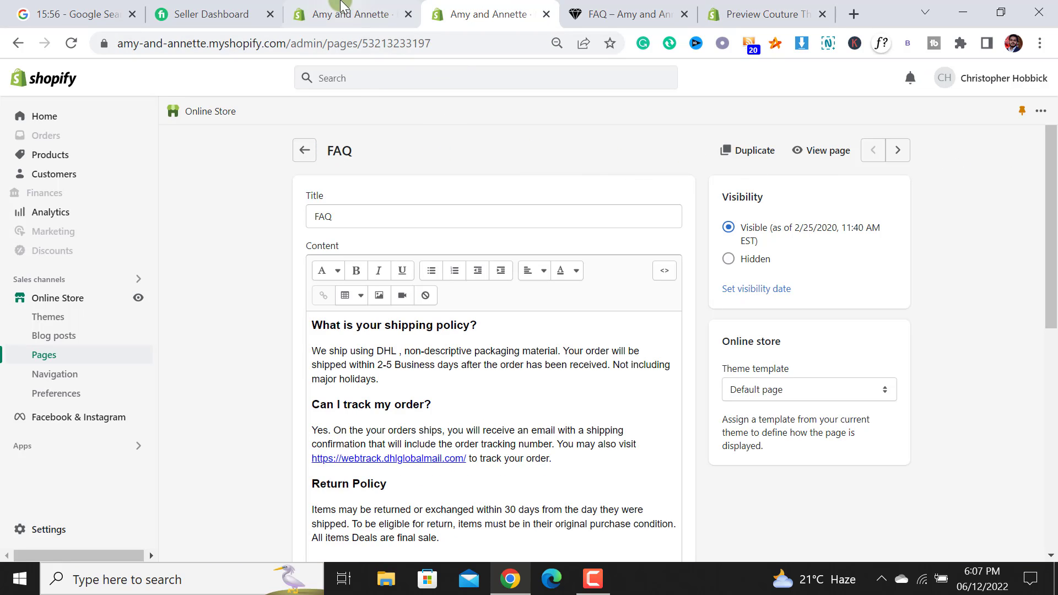
{"action": "left_click", "coordinate": [304, 147]}
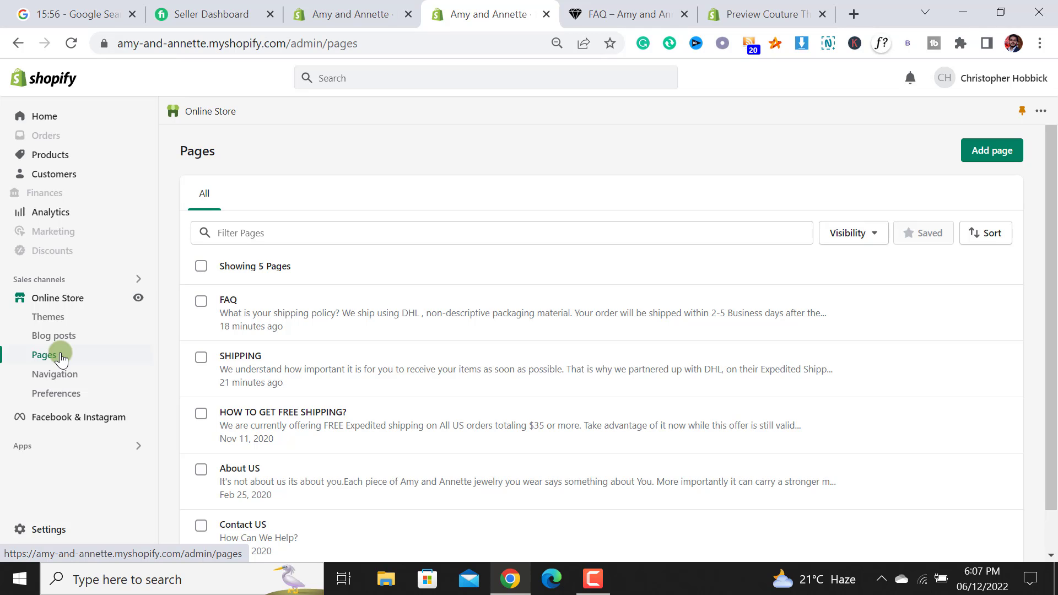
- Start a new store page titled 'New Faq Page'
{"action": "left_click", "coordinate": [998, 153]}
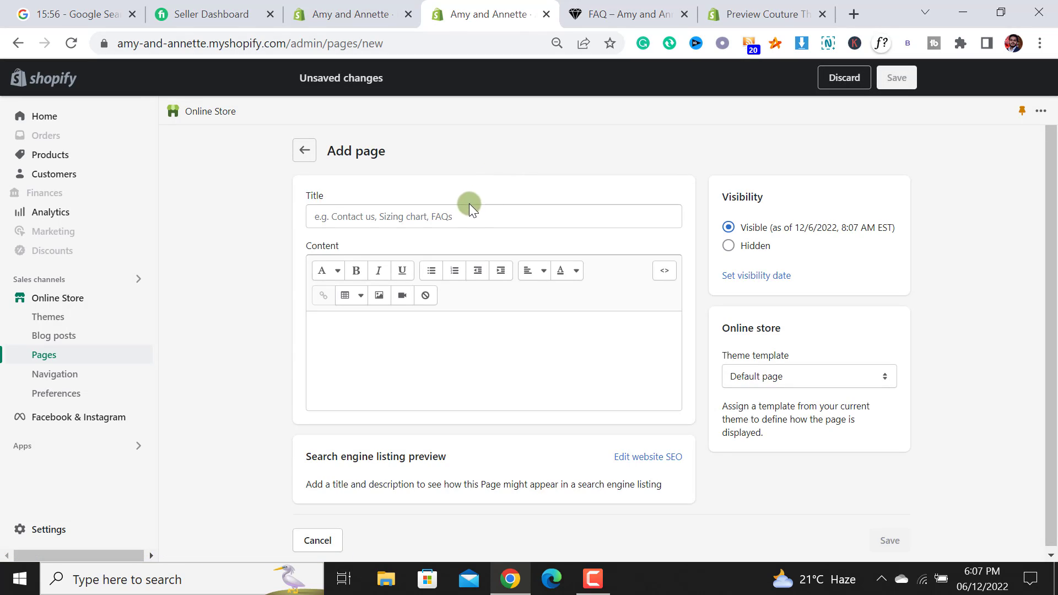
{"action": "left_click", "coordinate": [455, 216]}
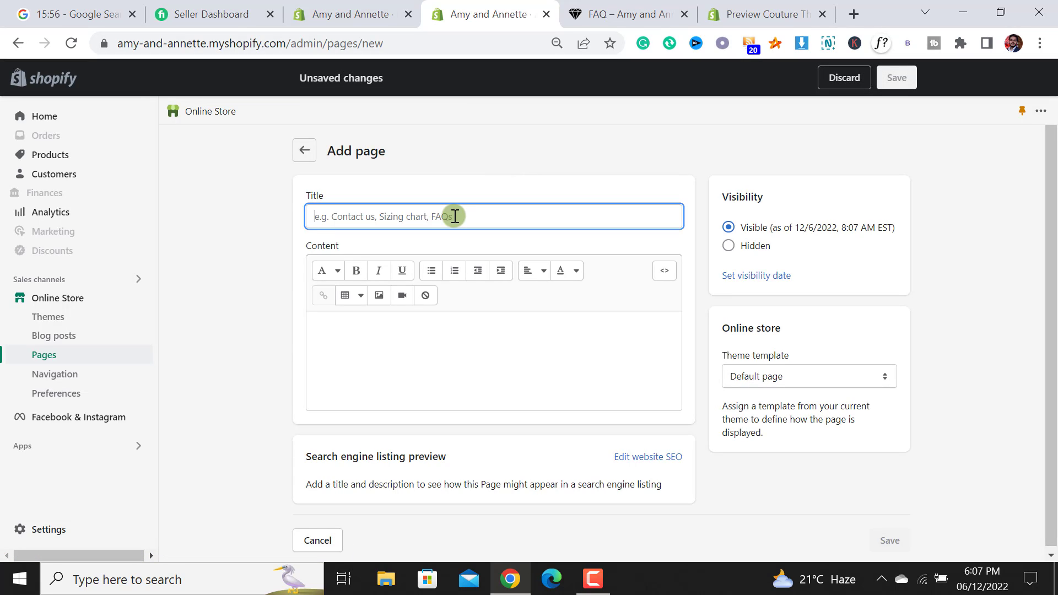
{"action": "type", "text": "New Faq Page"}
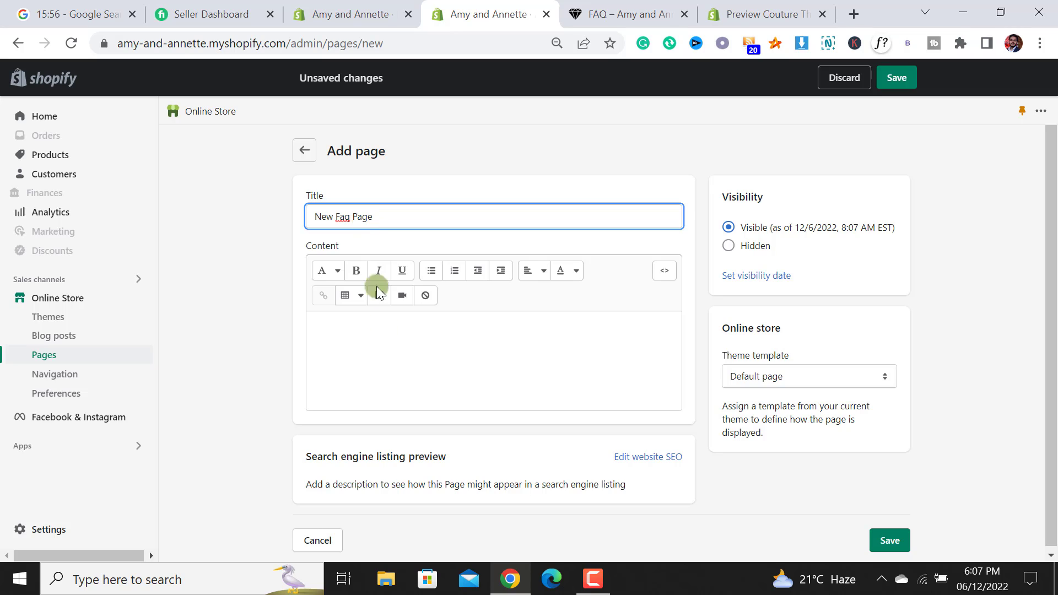
{"action": "left_click", "coordinate": [384, 333]}
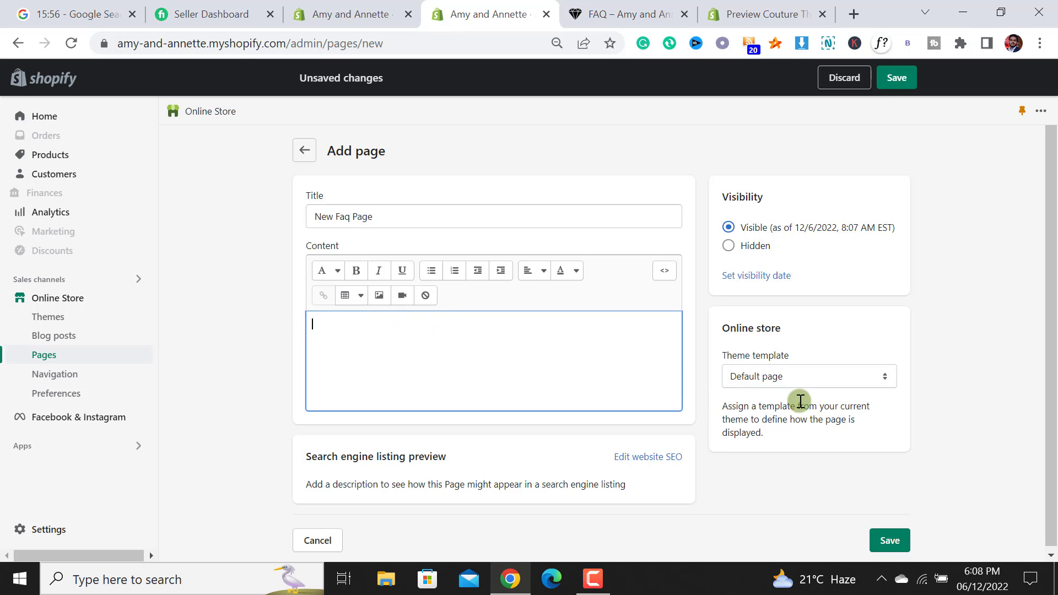
- Assign the faq theme template to the new page
{"action": "left_click", "coordinate": [800, 377]}
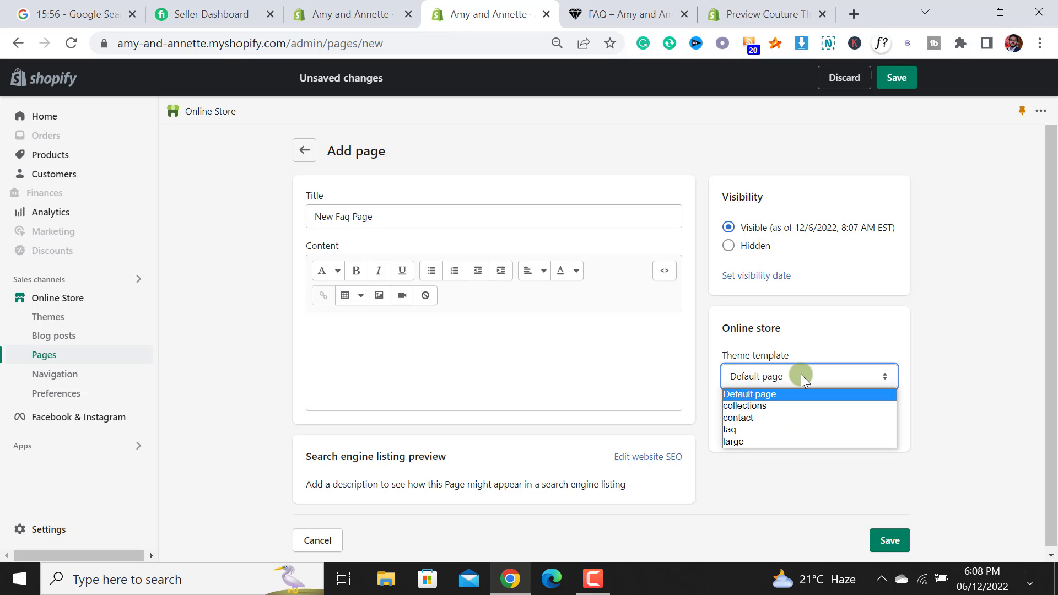
{"action": "left_click", "coordinate": [760, 430]}
{"action": "left_click", "coordinate": [771, 380]}
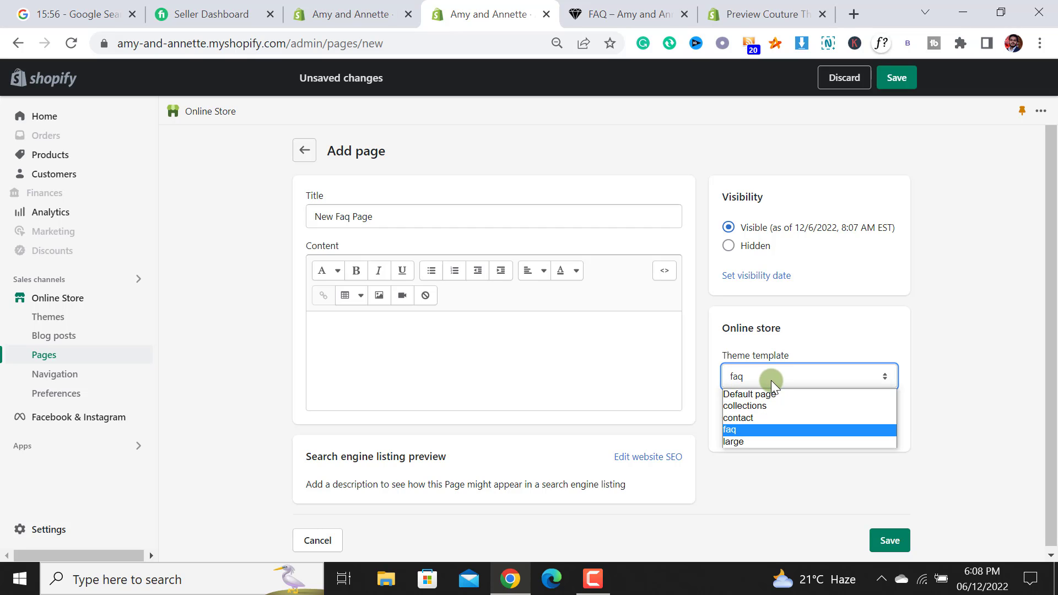
{"action": "left_click", "coordinate": [755, 433]}
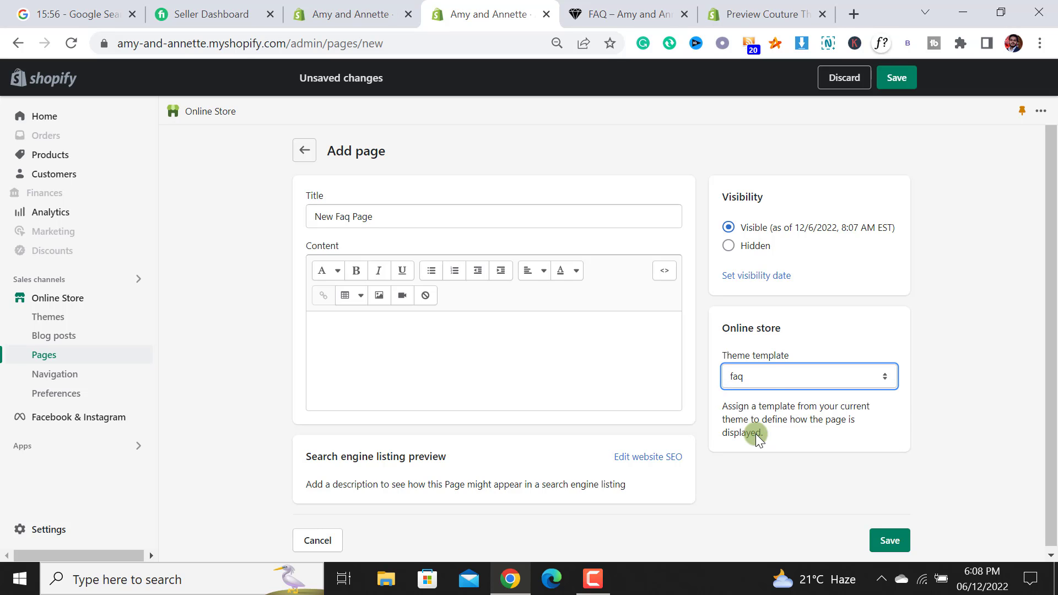
- Check the Prestige FAQ preview's accordion, then reconfirm faq as the page's theme template
{"action": "left_click", "coordinate": [738, 14]}
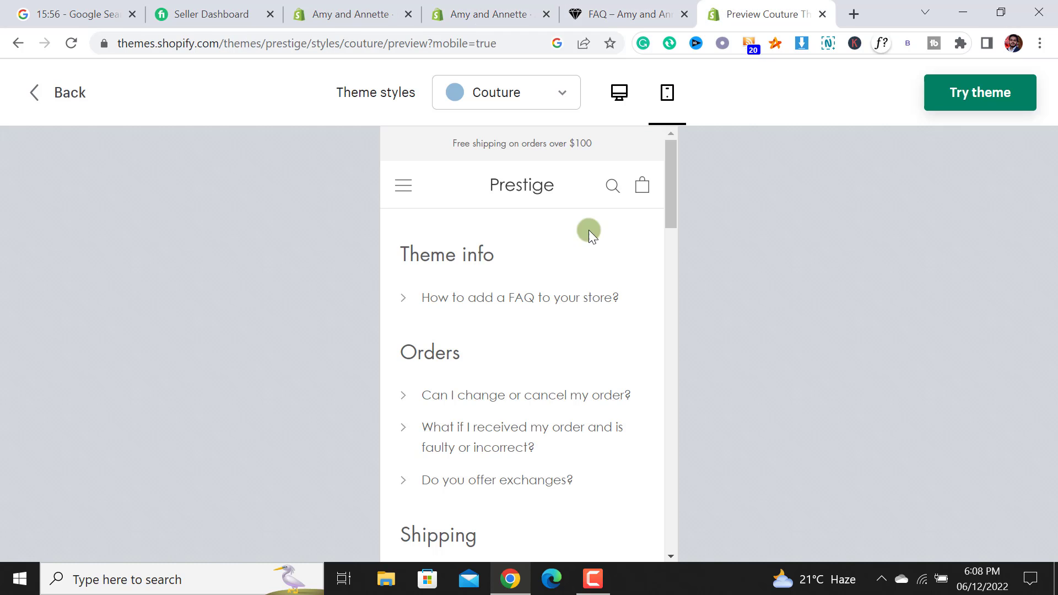
{"action": "left_click", "coordinate": [507, 403]}
{"action": "left_click", "coordinate": [506, 401]}
{"action": "left_click", "coordinate": [507, 11]}
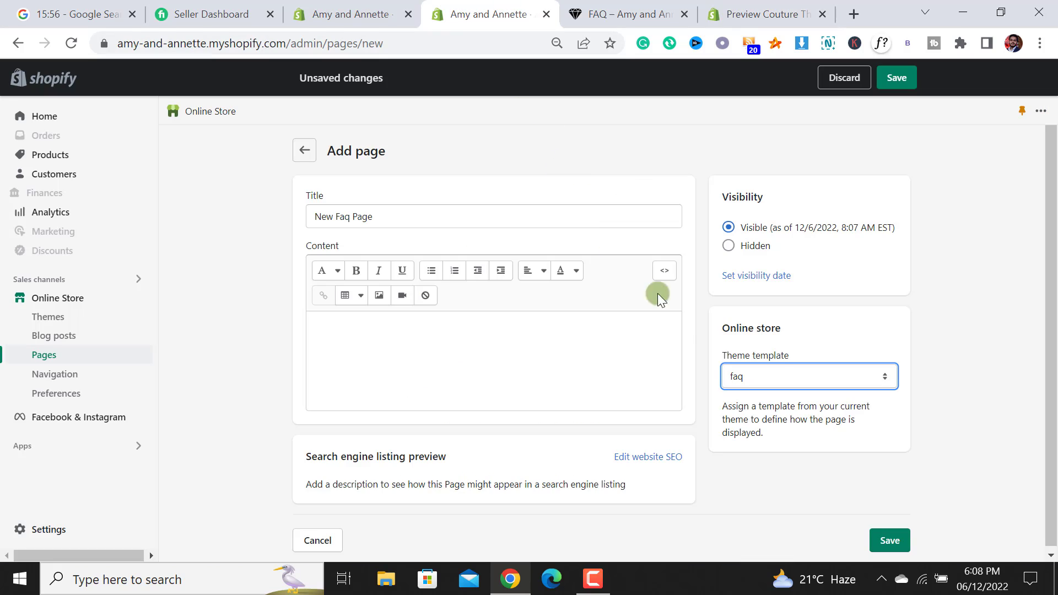
{"action": "left_click", "coordinate": [805, 375]}
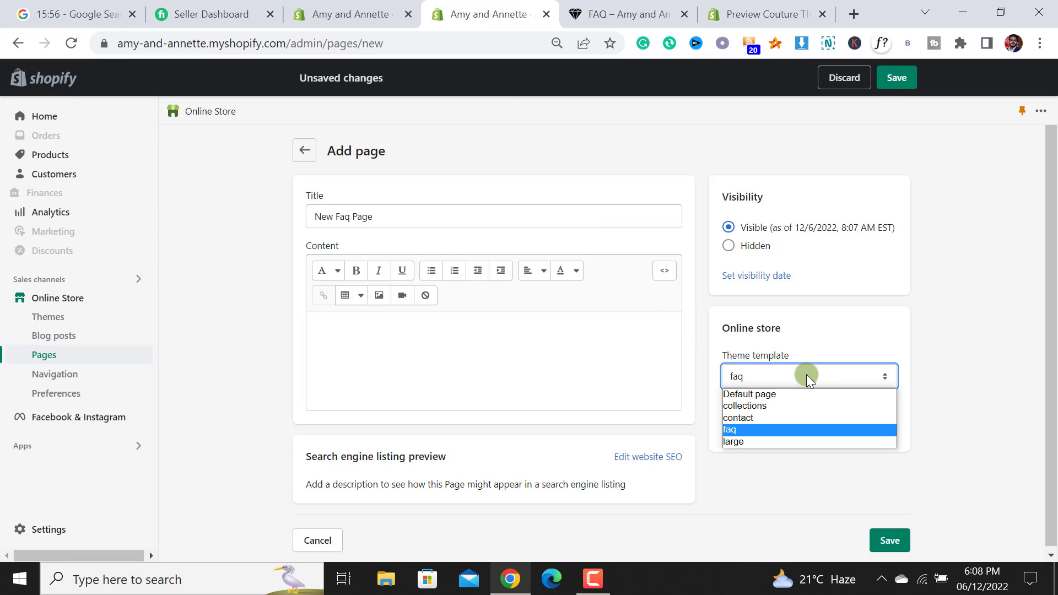
{"action": "left_click", "coordinate": [792, 428]}
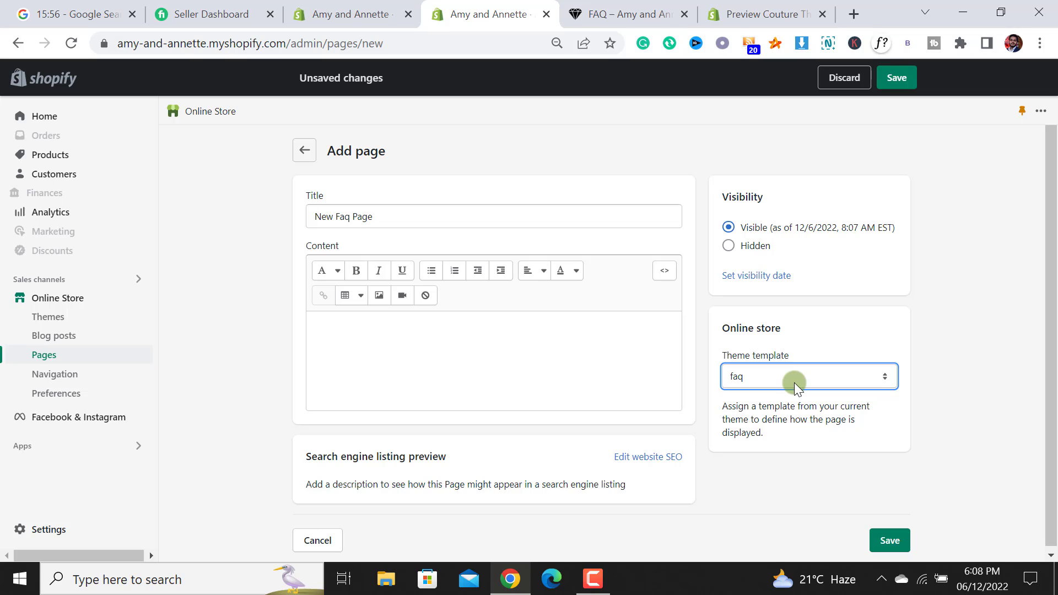
- Save 'New Faq Page' with the faq template and click into its empty Content editor
{"action": "left_click", "coordinate": [889, 540]}
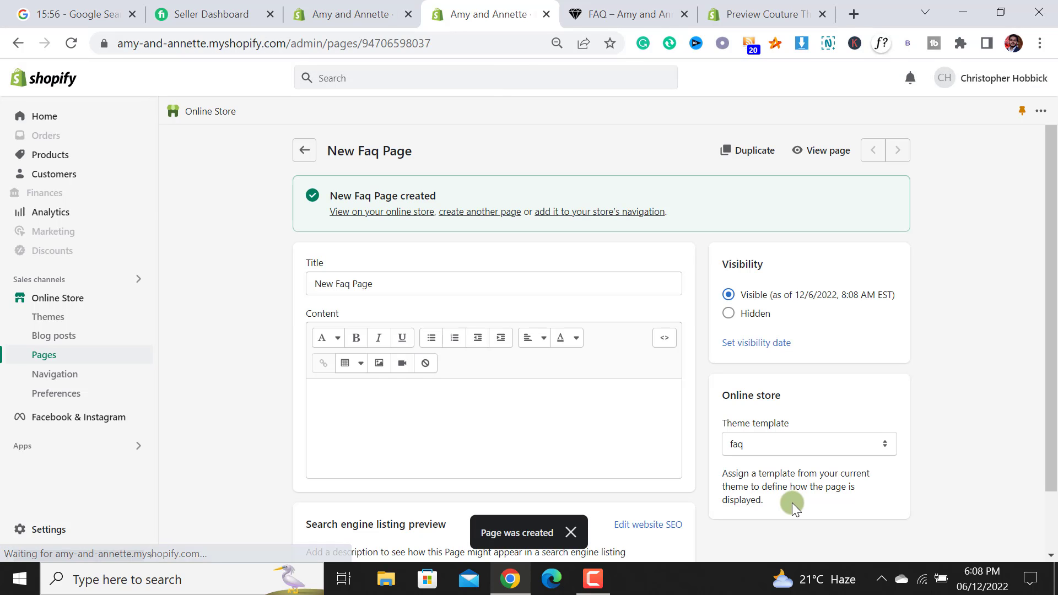
{"action": "left_click", "coordinate": [374, 396]}
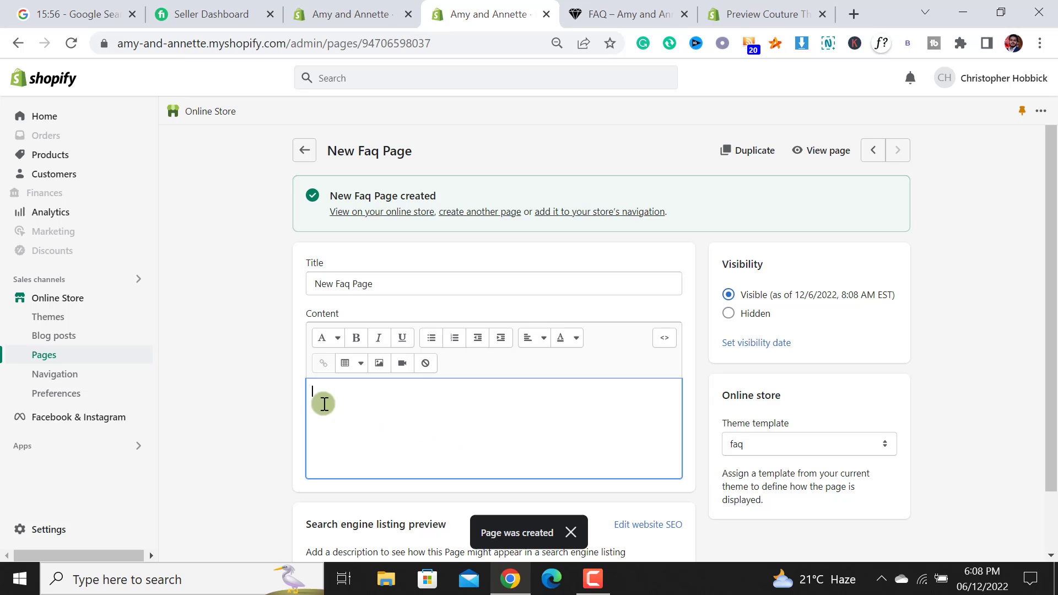
- From Online Store > Themes, customize Clean Theme and switch its preview to the Pages > faq template
{"action": "left_click", "coordinate": [60, 321]}
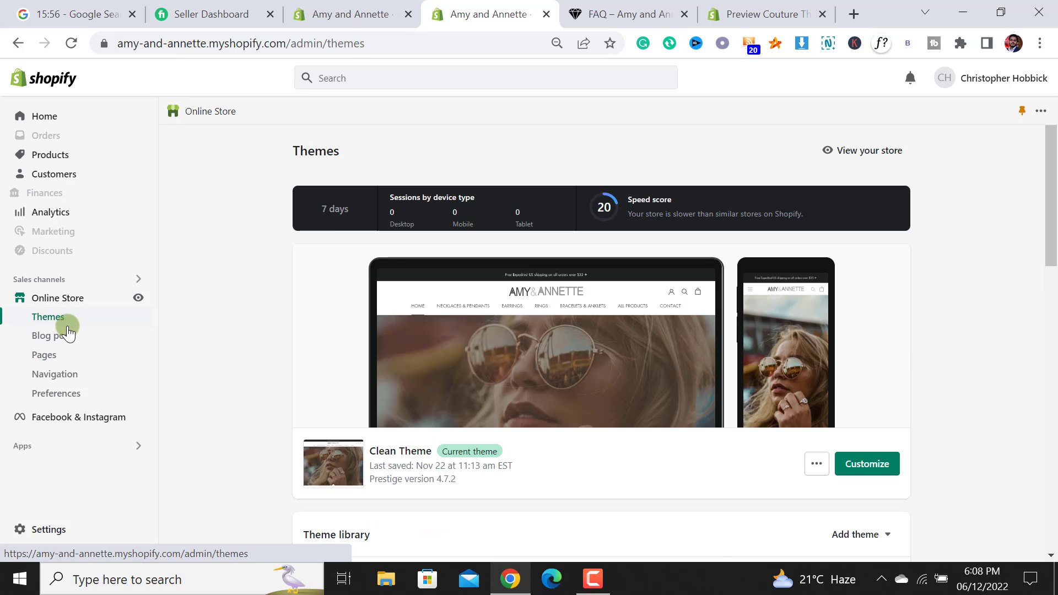
{"action": "scroll", "coordinate": [1053, 242], "scroll_direction": "down", "scroll_amount": 3}
{"action": "scroll", "coordinate": [1053, 242], "scroll_direction": "down", "scroll_amount": 3}
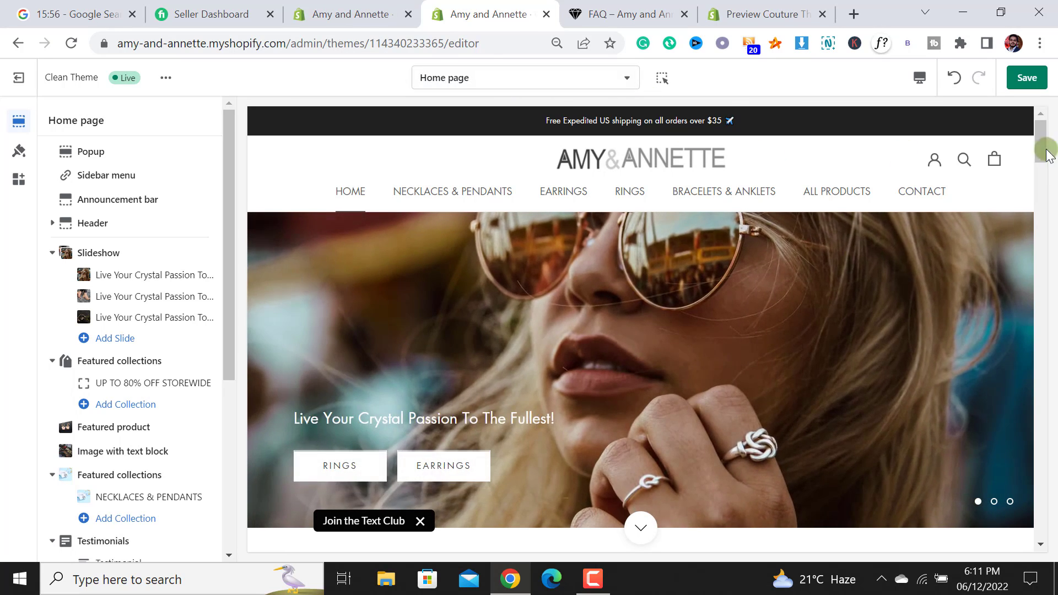
{"action": "mouse_move", "coordinate": [1046, 151]}
{"action": "left_mouse_down"}
{"action": "mouse_move", "coordinate": [1041, 218]}
{"action": "mouse_move", "coordinate": [1043, 149]}
{"action": "left_mouse_up"}
{"action": "left_click", "coordinate": [567, 77]}
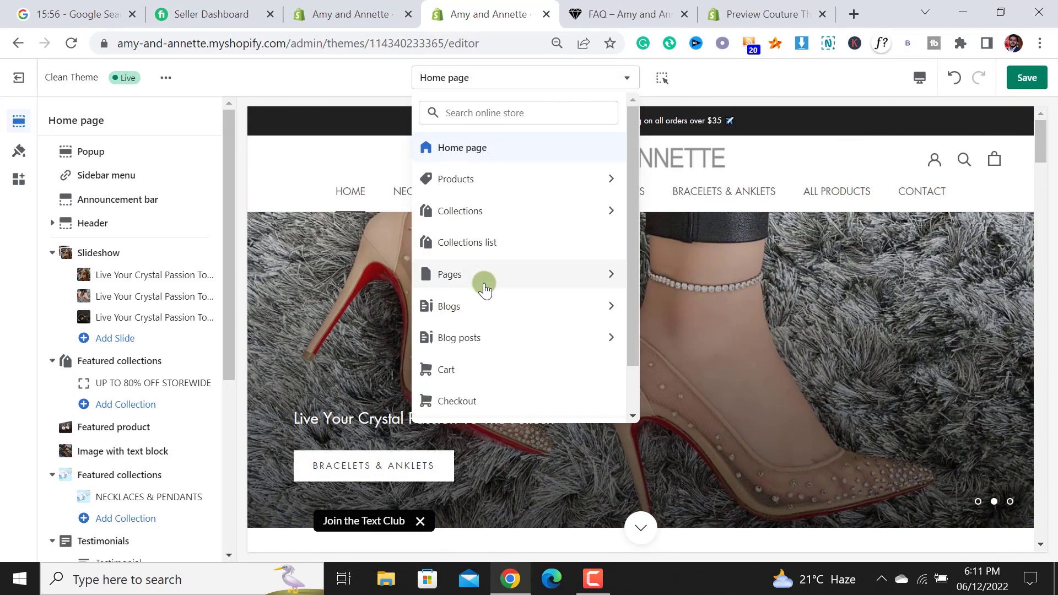
{"action": "left_click", "coordinate": [477, 275]}
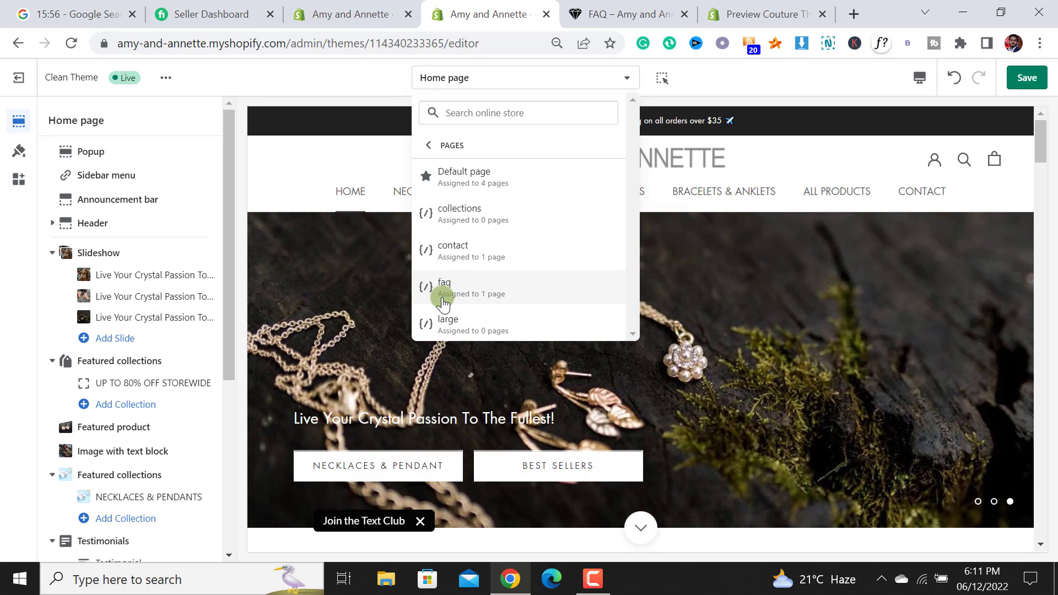
{"action": "left_click", "coordinate": [510, 298]}
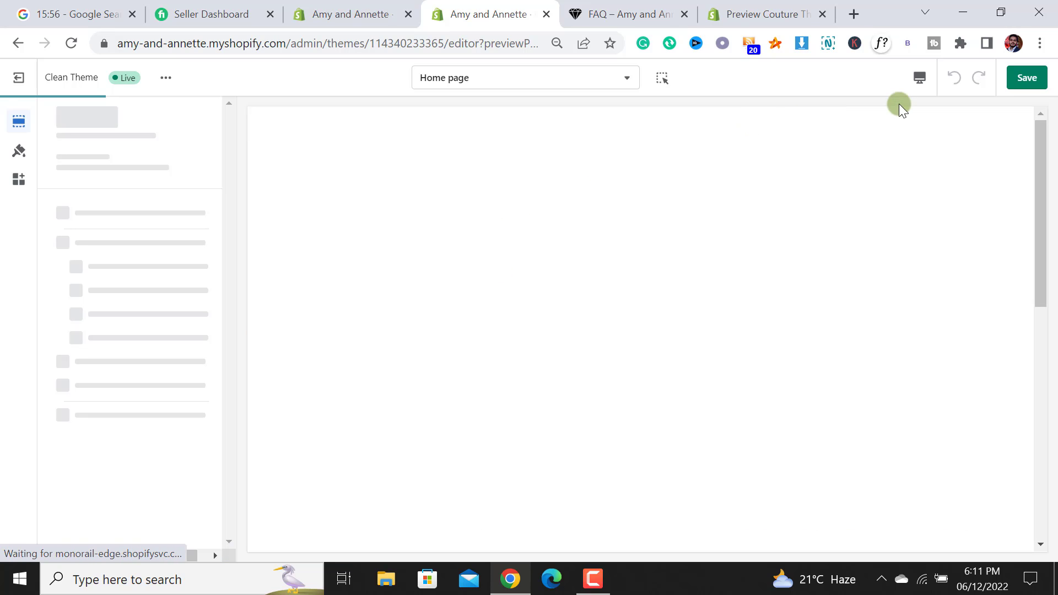
- Switch the theme editor preview to Mobile width
{"action": "left_click", "coordinate": [918, 77]}
{"action": "left_click", "coordinate": [926, 119]}
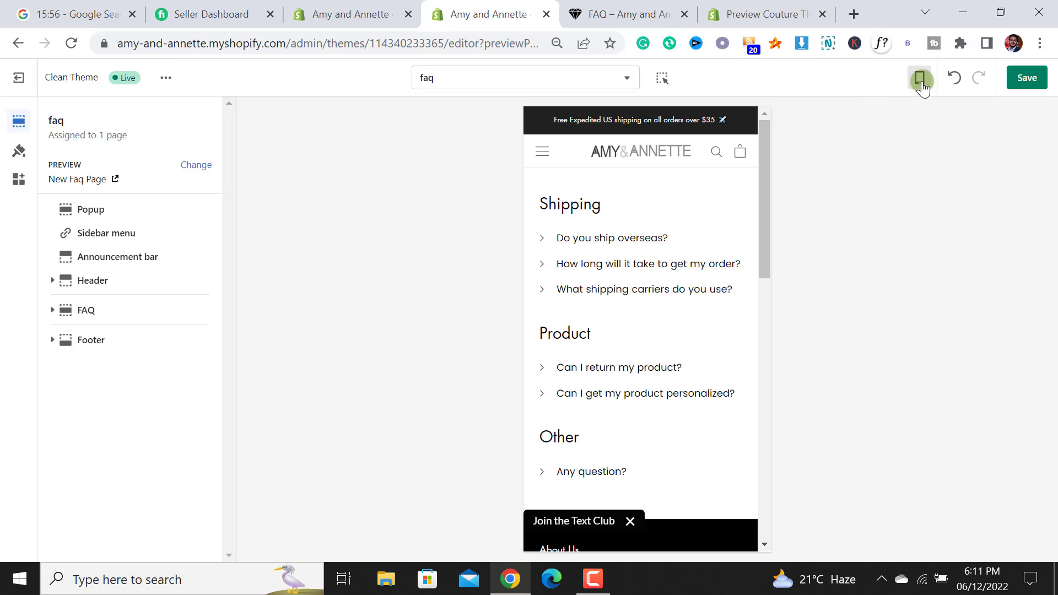
{"action": "mouse_move", "coordinate": [768, 149]}
{"action": "left_mouse_down"}
{"action": "mouse_move", "coordinate": [764, 219]}
{"action": "mouse_move", "coordinate": [764, 137]}
{"action": "left_mouse_up"}
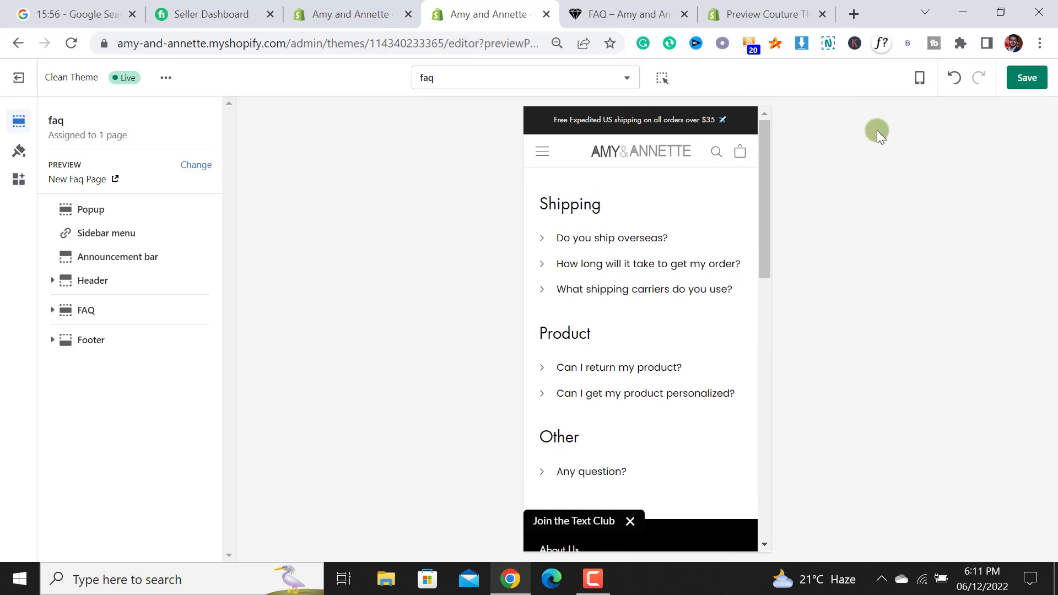
- Expand and collapse the 'Do you ship overseas?' shipping answers to test the accordion
{"action": "left_click", "coordinate": [602, 240]}
{"action": "left_click", "coordinate": [602, 246]}
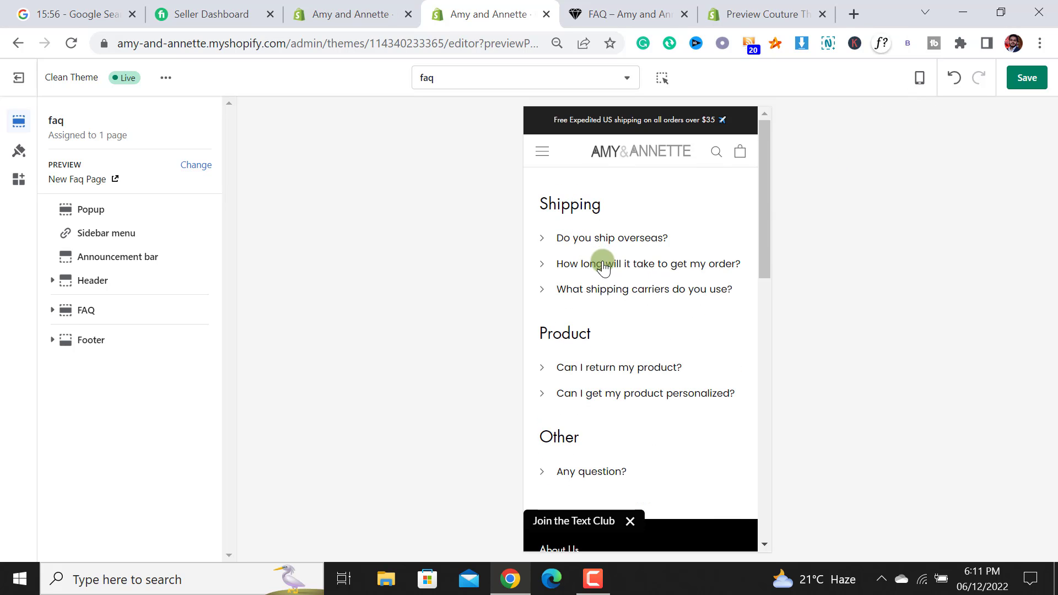
{"action": "left_click", "coordinate": [602, 262]}
{"action": "left_click", "coordinate": [602, 236]}
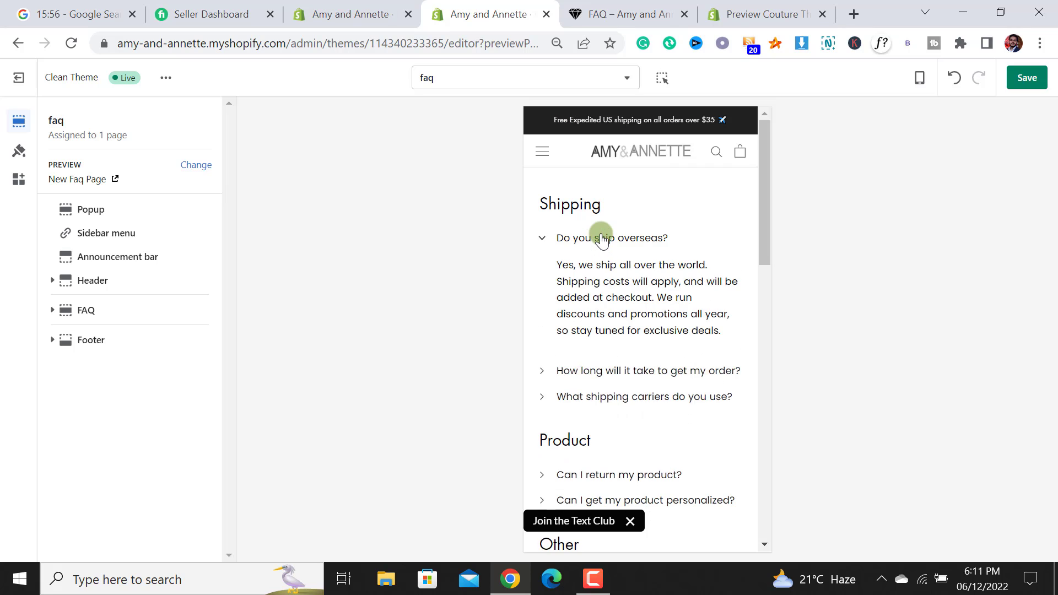
{"action": "left_click", "coordinate": [600, 240]}
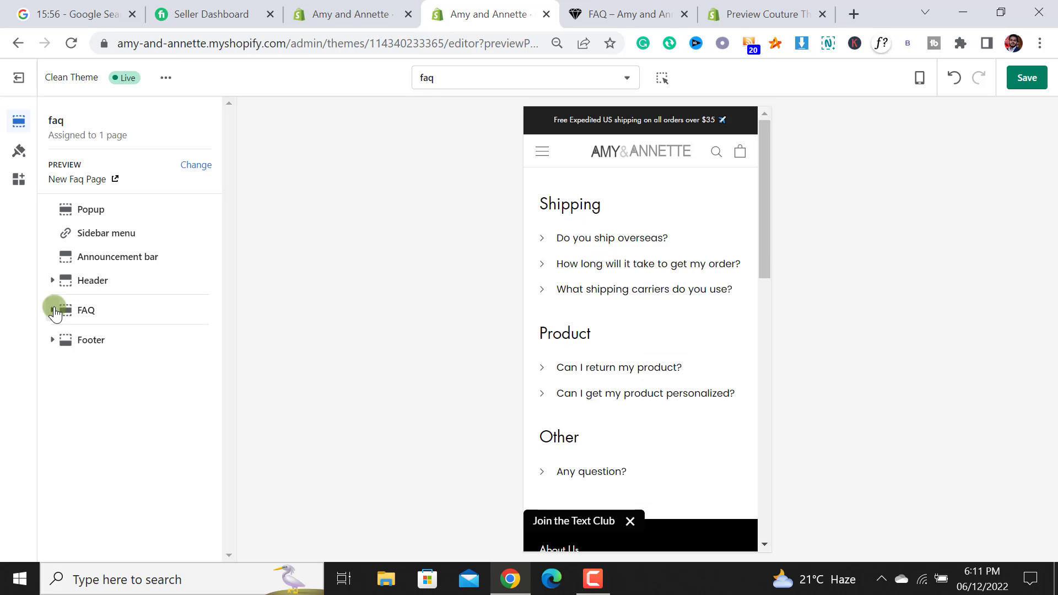
- Remove the Shipping heading and the overseas, delivery-time, carriers and 'Can I return my product?' questions
{"action": "left_click", "coordinate": [53, 310]}
{"action": "scroll", "coordinate": [231, 258], "scroll_direction": "down", "scroll_amount": 1}
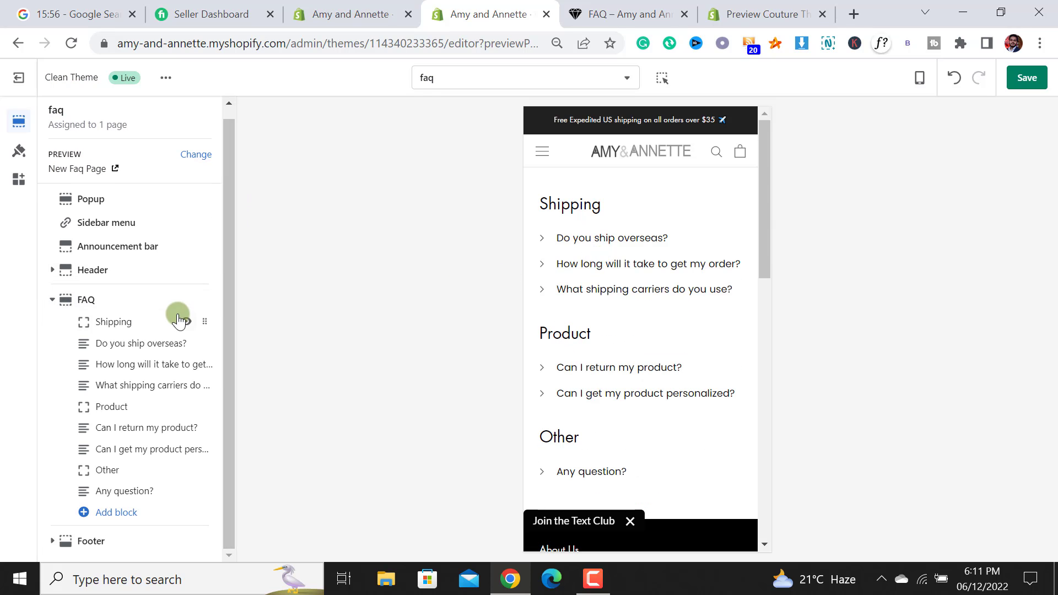
{"action": "left_click", "coordinate": [137, 323]}
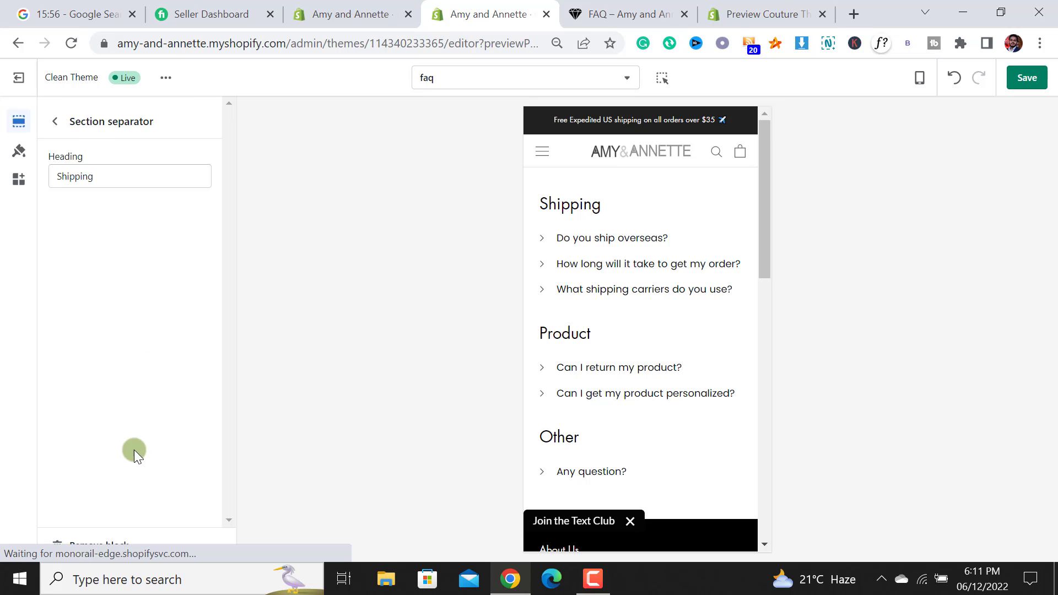
{"action": "left_click", "coordinate": [91, 545]}
{"action": "left_click", "coordinate": [111, 332]}
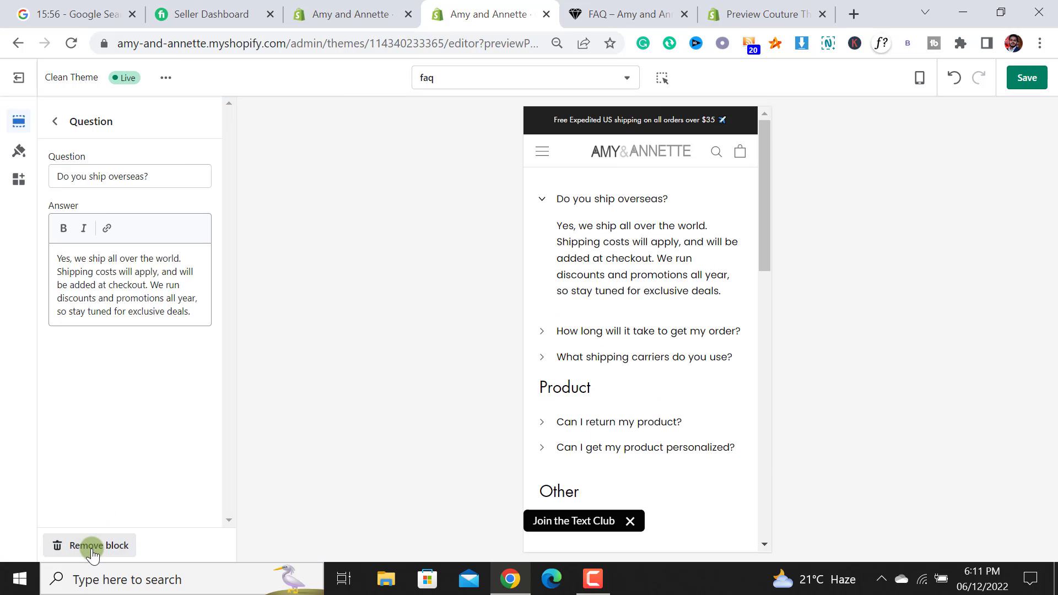
{"action": "left_click", "coordinate": [92, 548]}
{"action": "left_click", "coordinate": [137, 333]}
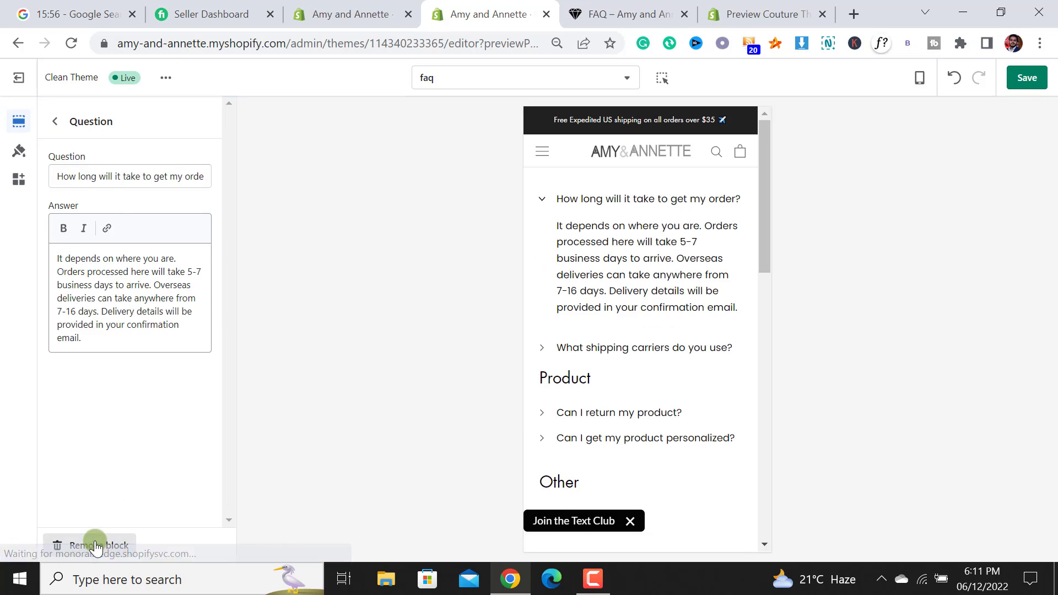
{"action": "left_click", "coordinate": [93, 545]}
{"action": "left_click", "coordinate": [127, 332]}
{"action": "left_click", "coordinate": [94, 545]}
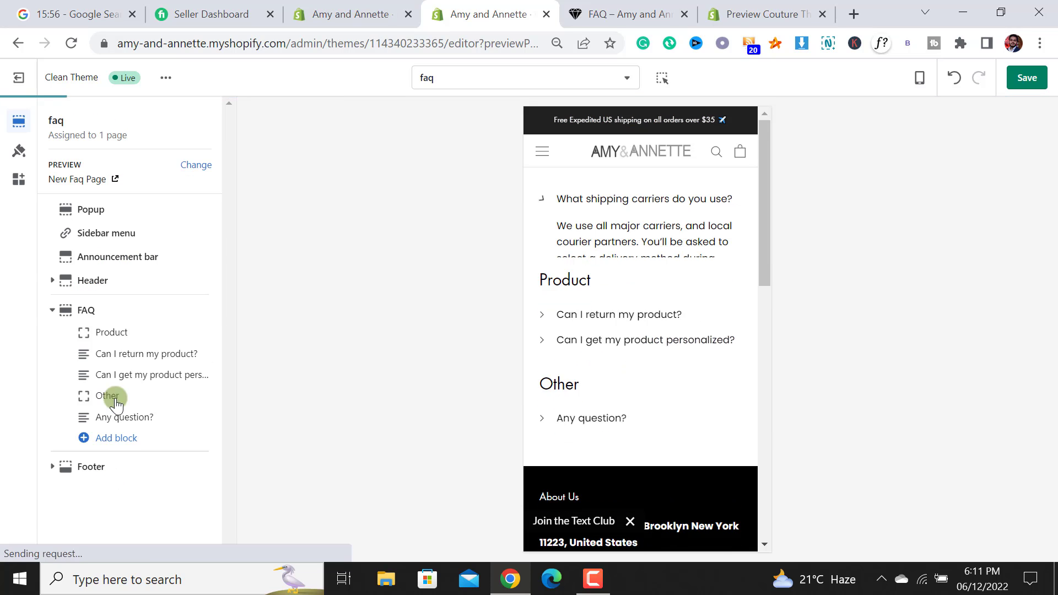
{"action": "left_click", "coordinate": [121, 353]}
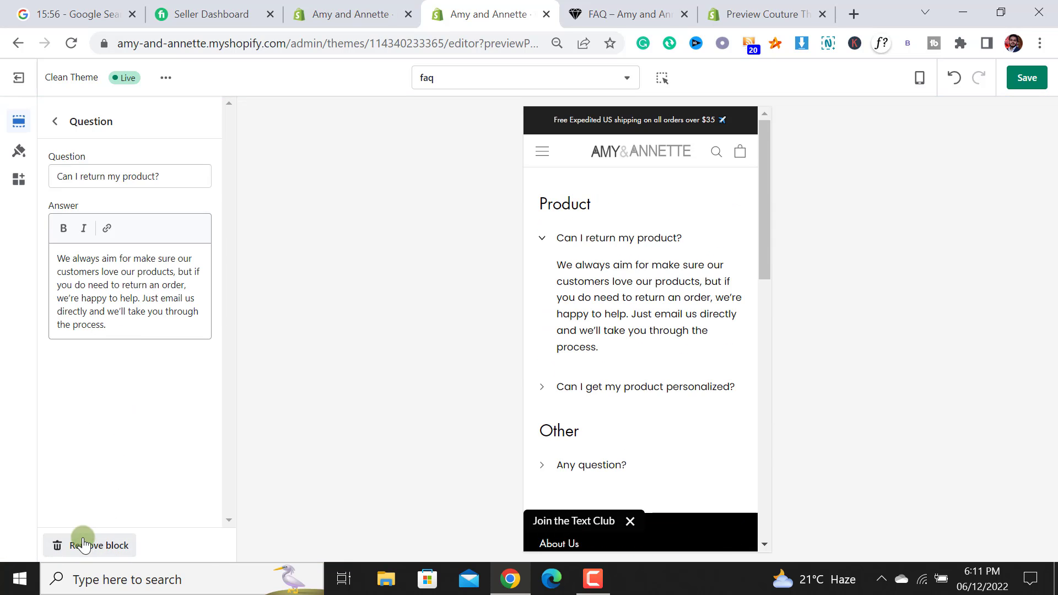
{"action": "left_click", "coordinate": [91, 545]}
- Remove the Product and Other headings plus the personalization and 'Any question?' blocks
{"action": "left_click", "coordinate": [122, 328]}
{"action": "left_click", "coordinate": [96, 544]}
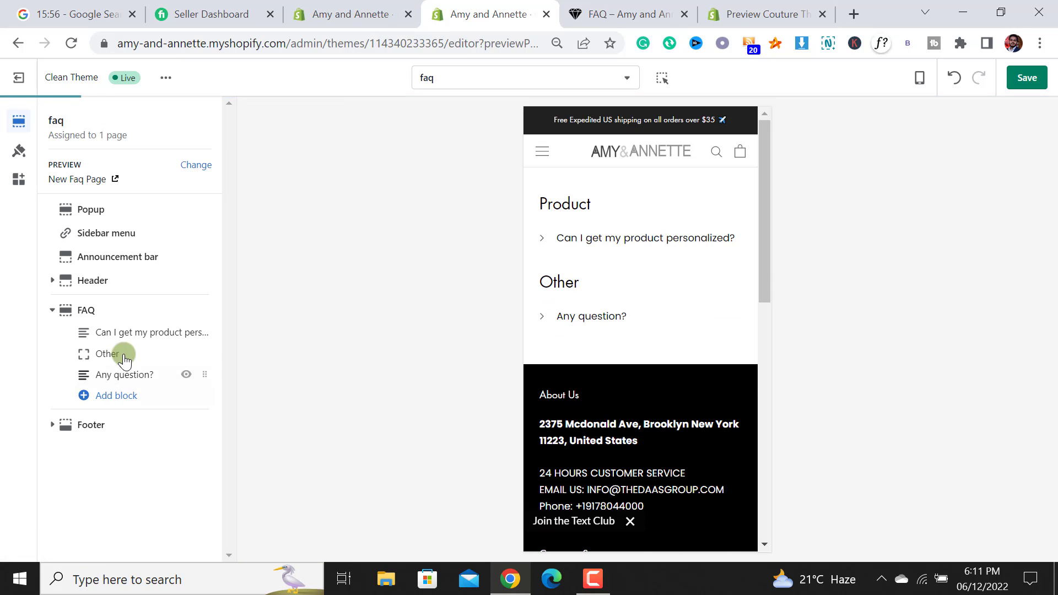
{"action": "left_click", "coordinate": [127, 332]}
{"action": "left_click", "coordinate": [95, 544]}
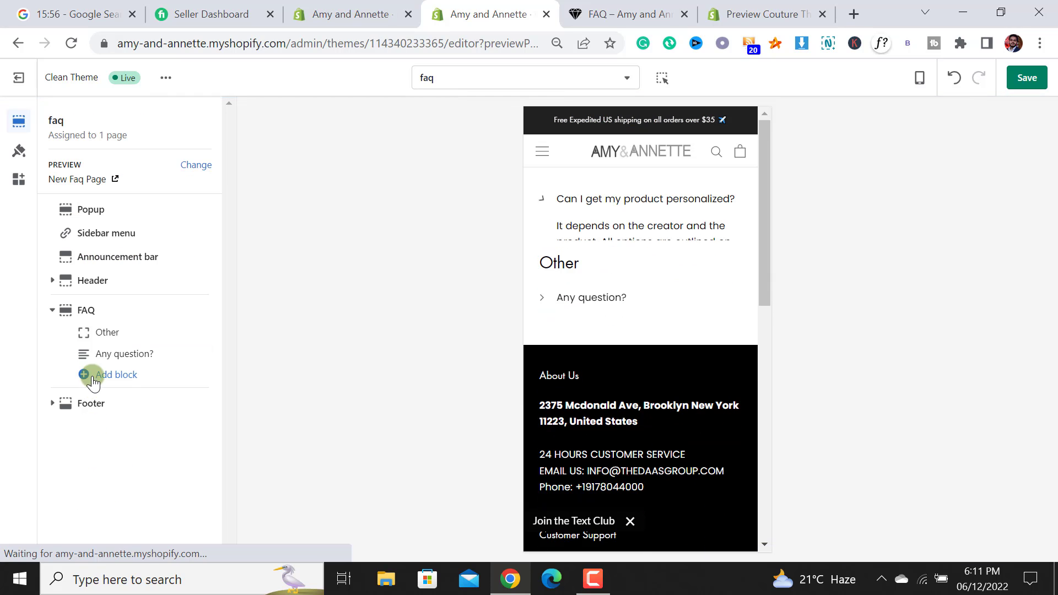
{"action": "left_click", "coordinate": [105, 332]}
{"action": "left_click", "coordinate": [97, 544]}
{"action": "left_click", "coordinate": [118, 332]}
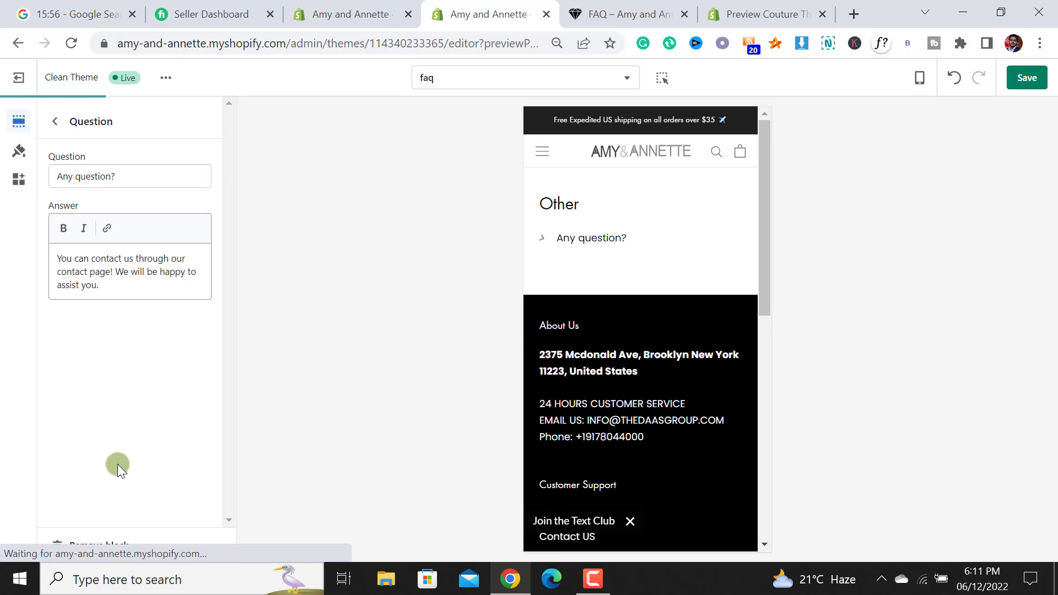
{"action": "left_click", "coordinate": [95, 544]}
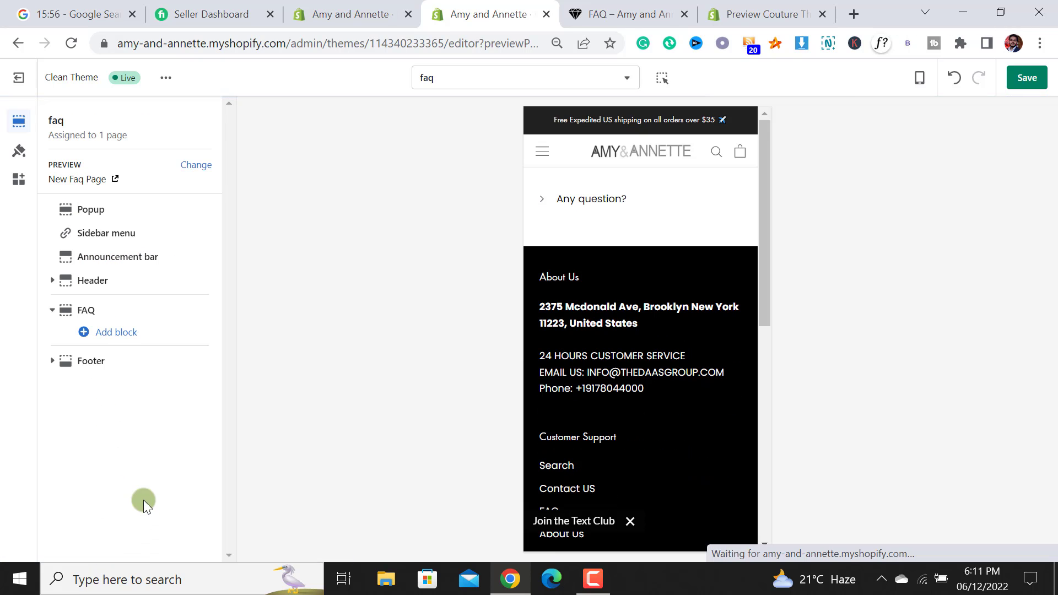
- Add a section separator block to FAQ and change its heading from Default to Shipping
{"action": "left_click", "coordinate": [110, 333]}
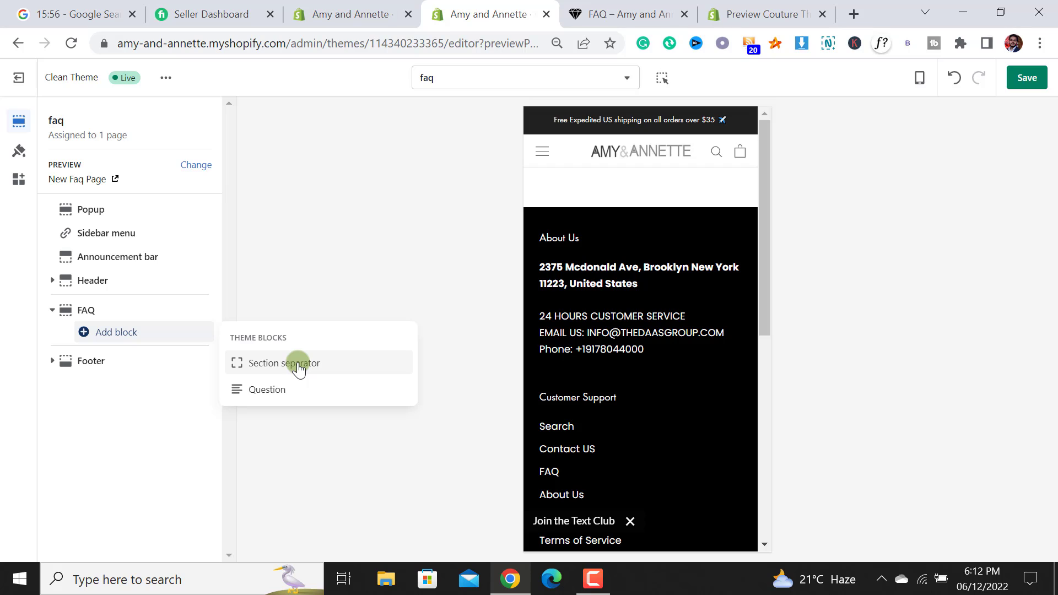
{"action": "left_click", "coordinate": [298, 367]}
{"action": "left_click", "coordinate": [118, 331]}
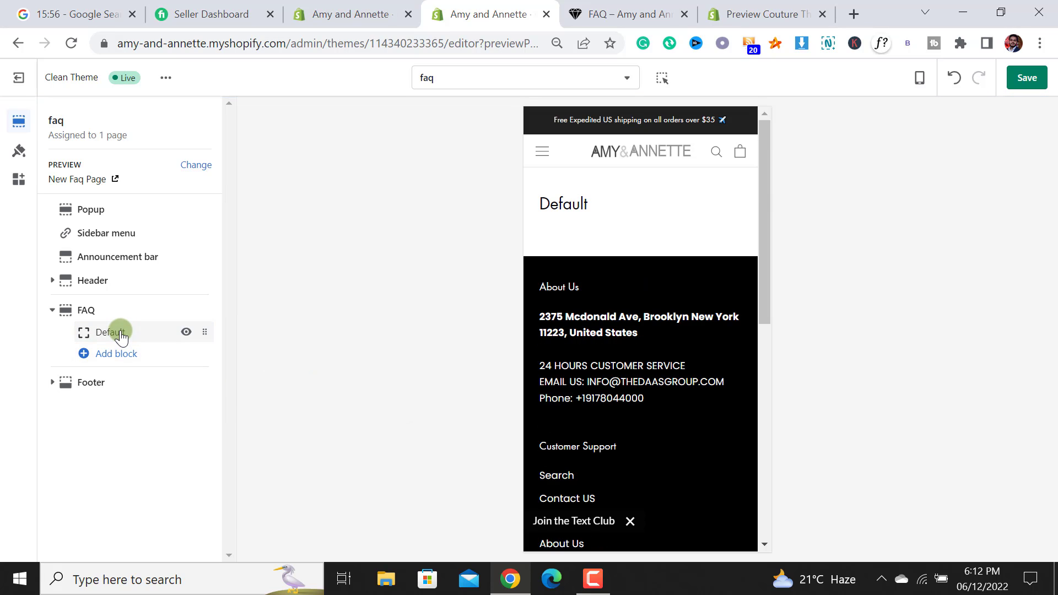
{"action": "double_click", "coordinate": [99, 178]}
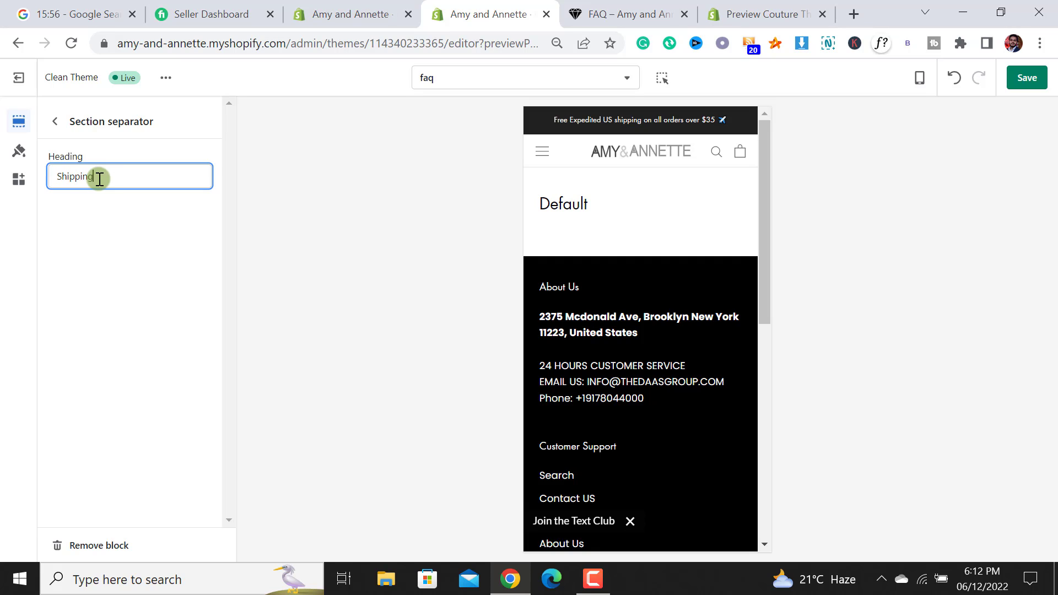
{"action": "left_click", "coordinate": [55, 121]}
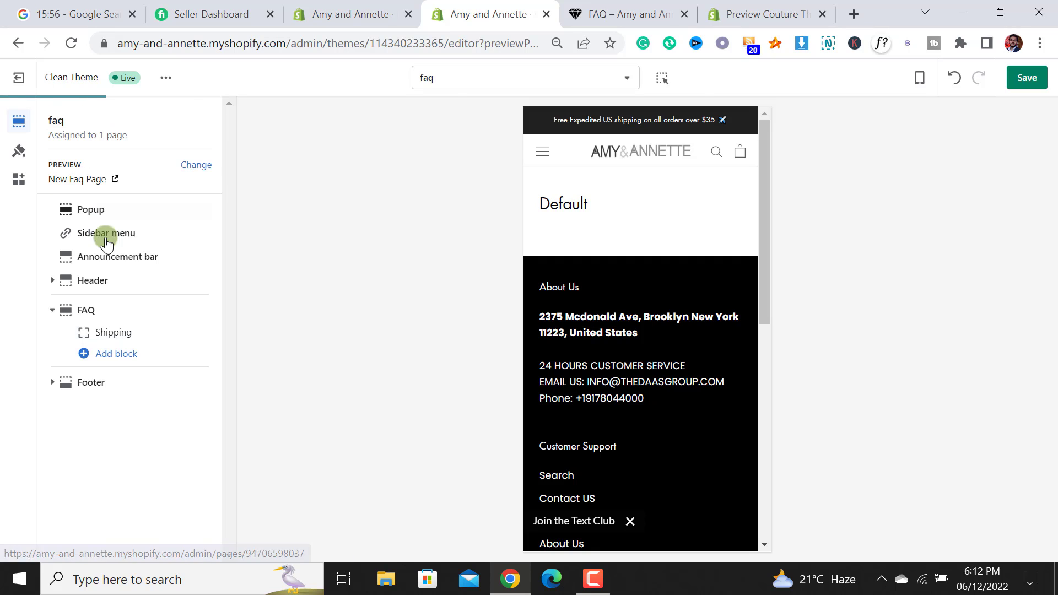
- Add a question block and paste 'What is your shipping policy?' copied from the live FAQ page
{"action": "left_click", "coordinate": [114, 353]}
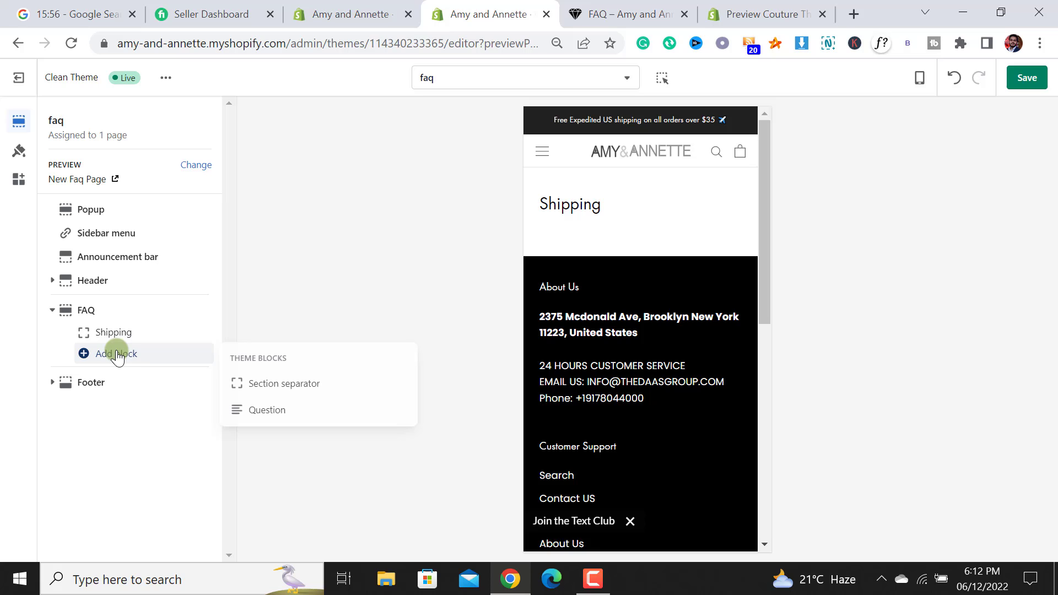
{"action": "left_click", "coordinate": [277, 413]}
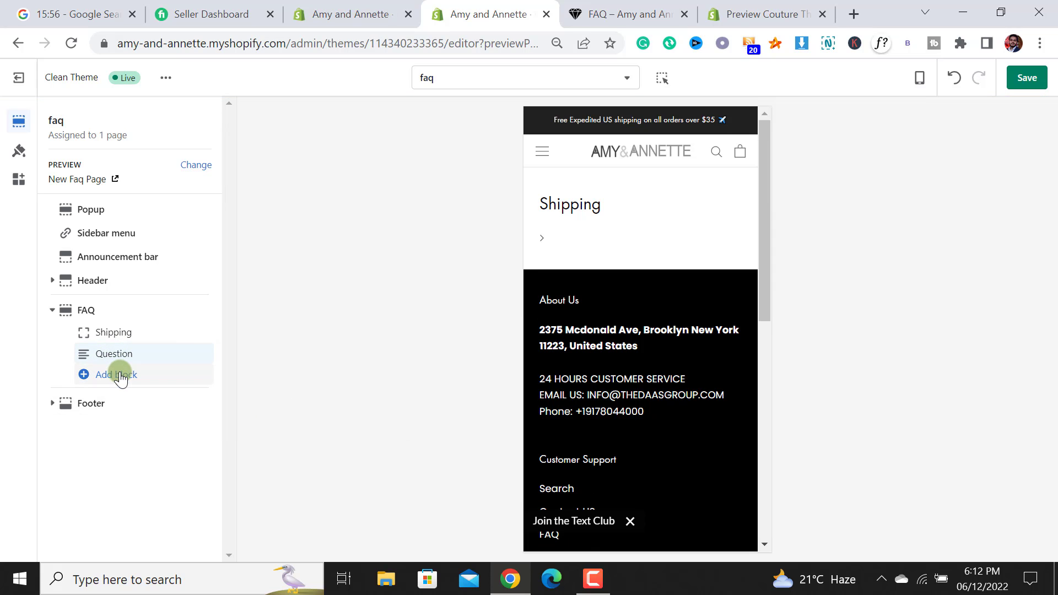
{"action": "left_click", "coordinate": [608, 14]}
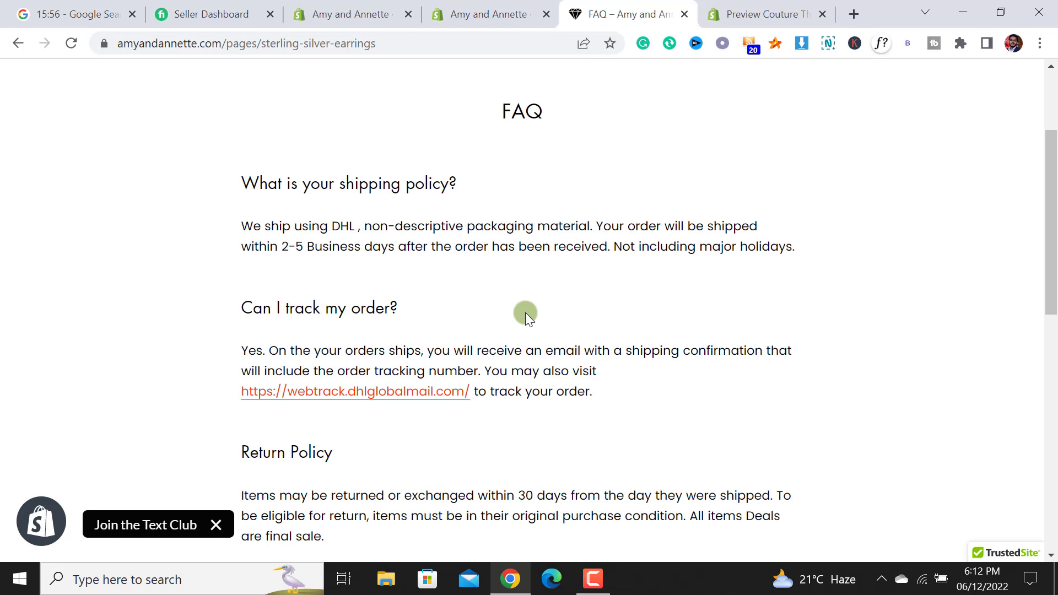
{"action": "scroll", "coordinate": [526, 311], "scroll_direction": "down", "scroll_amount": 1}
{"action": "left_click_drag", "start_coordinate": [240, 97], "coordinate": [467, 95]}
{"action": "key", "text": "ctrl+c"}
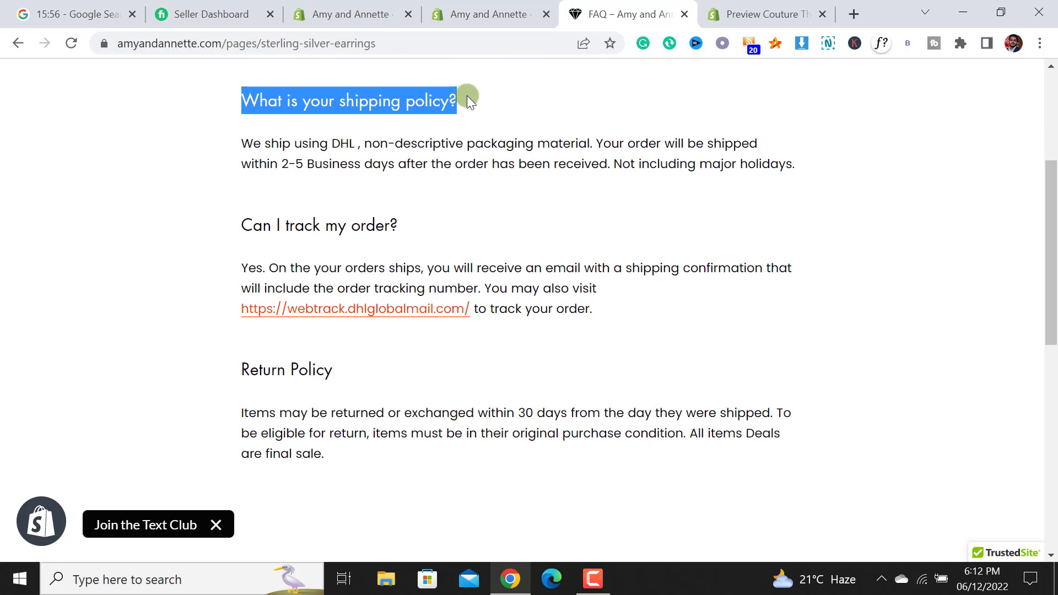
{"action": "left_click", "coordinate": [537, 10]}
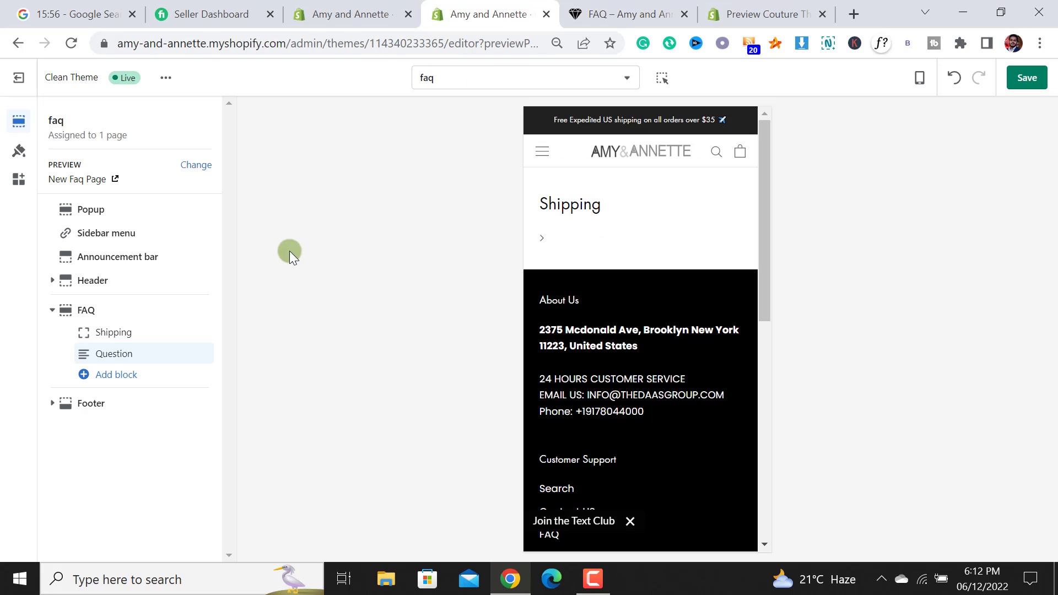
{"action": "left_click", "coordinate": [114, 358]}
{"action": "left_click", "coordinate": [139, 174]}
{"action": "key", "text": "ctrl+v"}
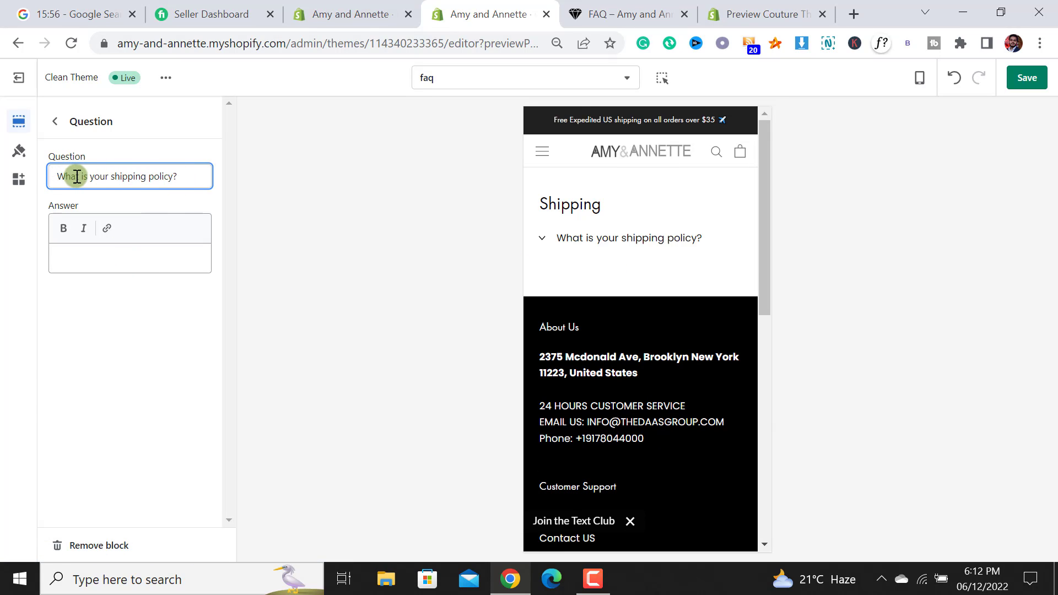
- Copy the DHL shipping answer from the live FAQ page into the question's Answer field
{"action": "left_click", "coordinate": [611, 5]}
{"action": "left_click_drag", "start_coordinate": [680, 186], "coordinate": [200, 147]}
{"action": "key", "text": "ctrl+c"}
{"action": "left_click", "coordinate": [434, 4]}
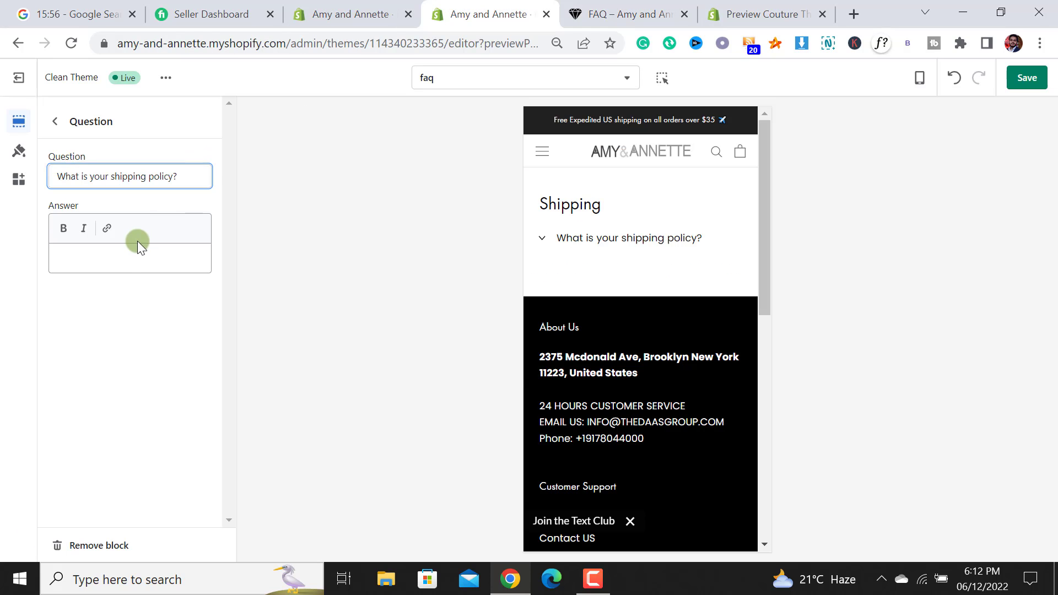
{"action": "left_click", "coordinate": [130, 253]}
{"action": "key", "text": "ctrl+v"}
{"action": "left_click", "coordinate": [55, 121]}
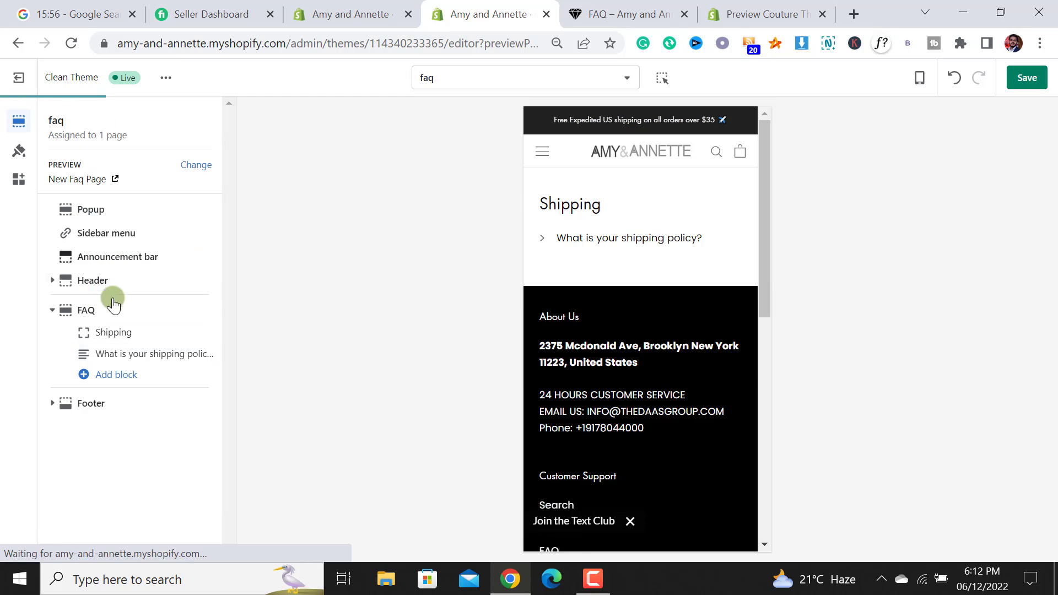
- Add another question block under Shipping and paste the DHL shipping answer into it
{"action": "left_click", "coordinate": [121, 377]}
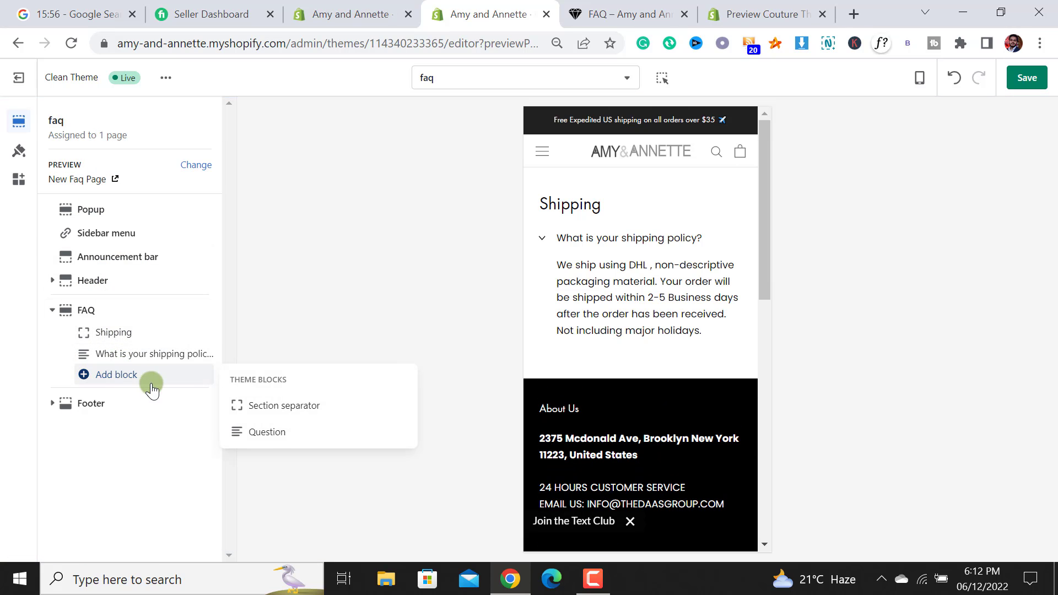
{"action": "left_click", "coordinate": [264, 431]}
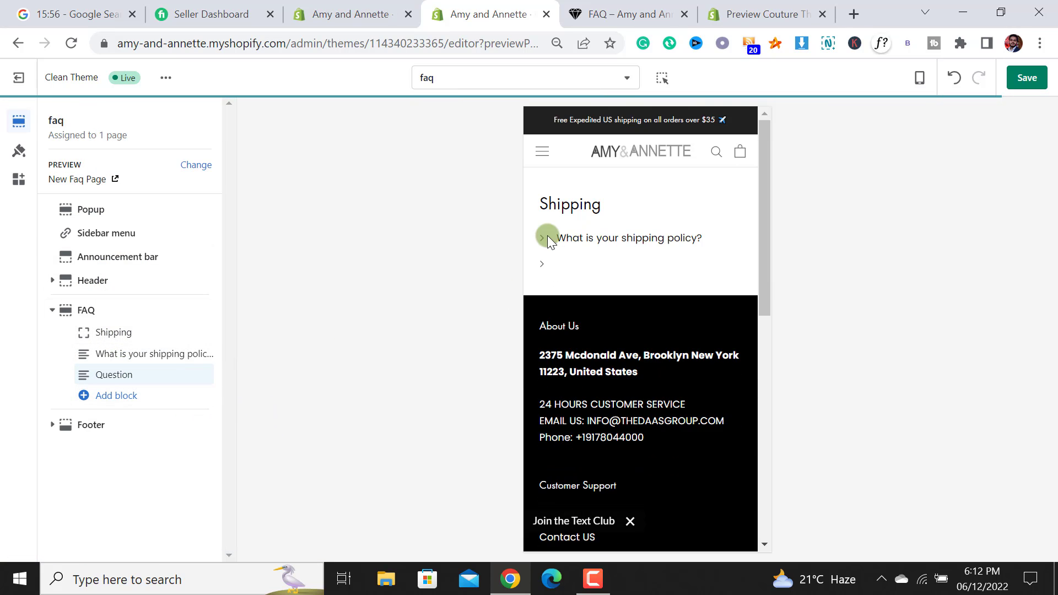
{"action": "left_click", "coordinate": [126, 380]}
{"action": "left_click", "coordinate": [121, 259]}
{"action": "key", "text": "ctrl+v"}
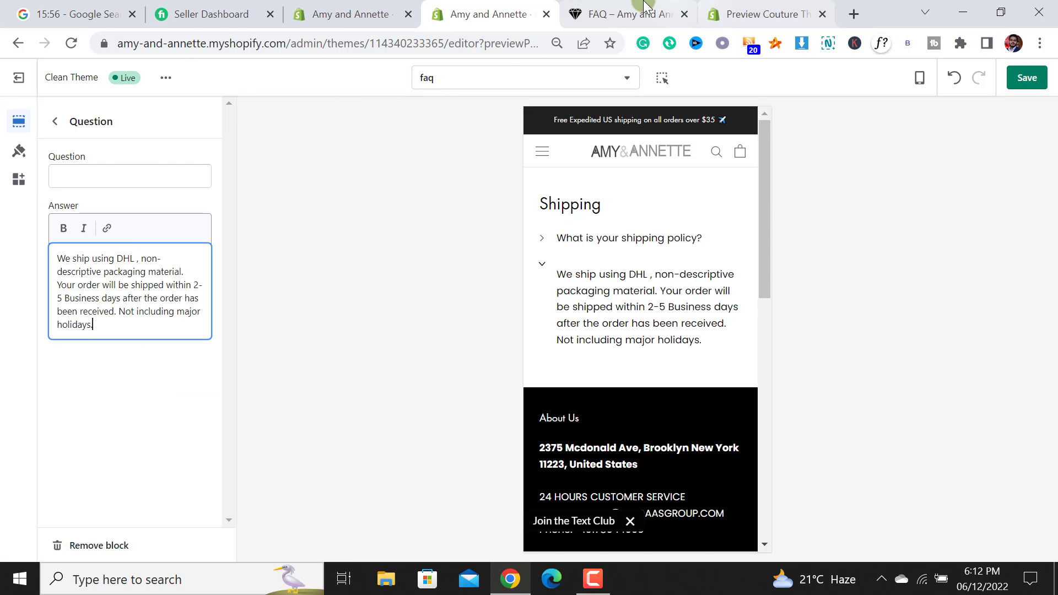
- Copy the 'What is your shipping policy?' heading from the live FAQ into the new question field
{"action": "left_click", "coordinate": [622, 14]}
{"action": "left_click", "coordinate": [401, 109]}
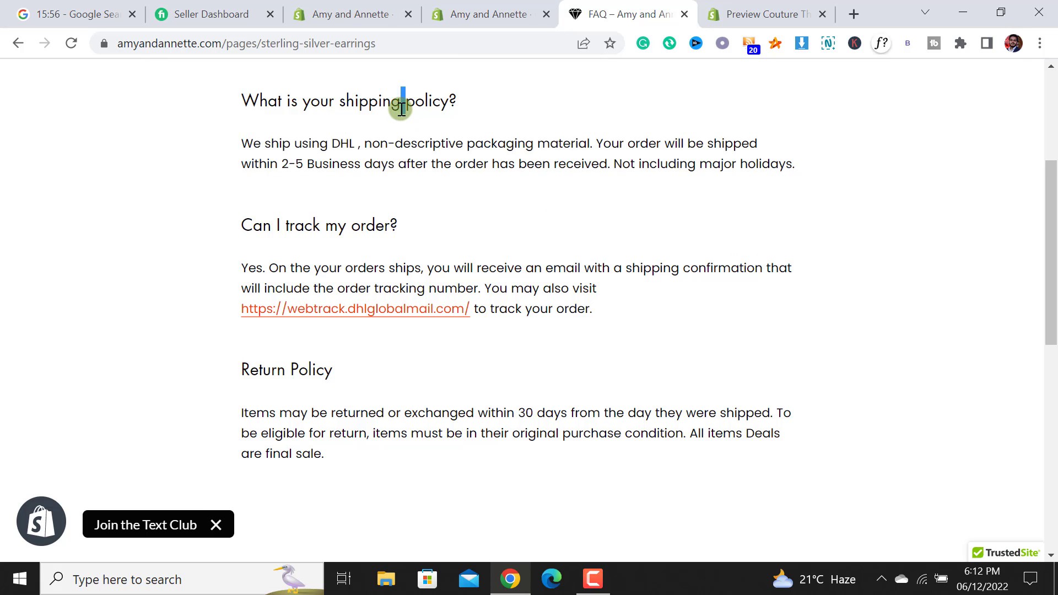
{"action": "triple_click", "coordinate": [401, 110]}
{"action": "key", "text": "ctrl+c"}
{"action": "left_click", "coordinate": [484, 14]}
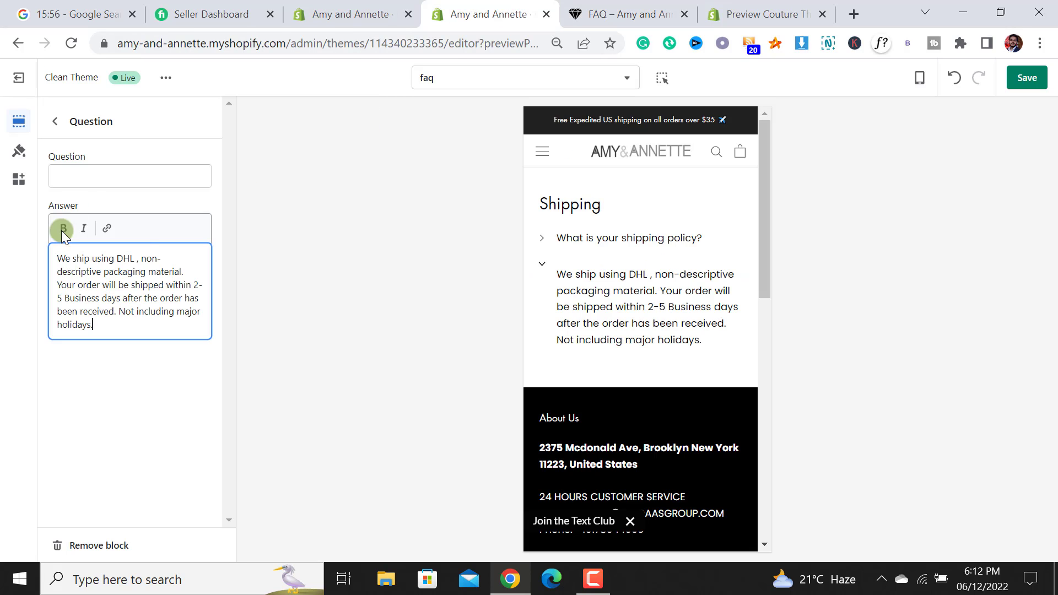
{"action": "left_click", "coordinate": [92, 181]}
{"action": "key", "text": "ctrl+v"}
{"action": "left_click", "coordinate": [54, 121]}
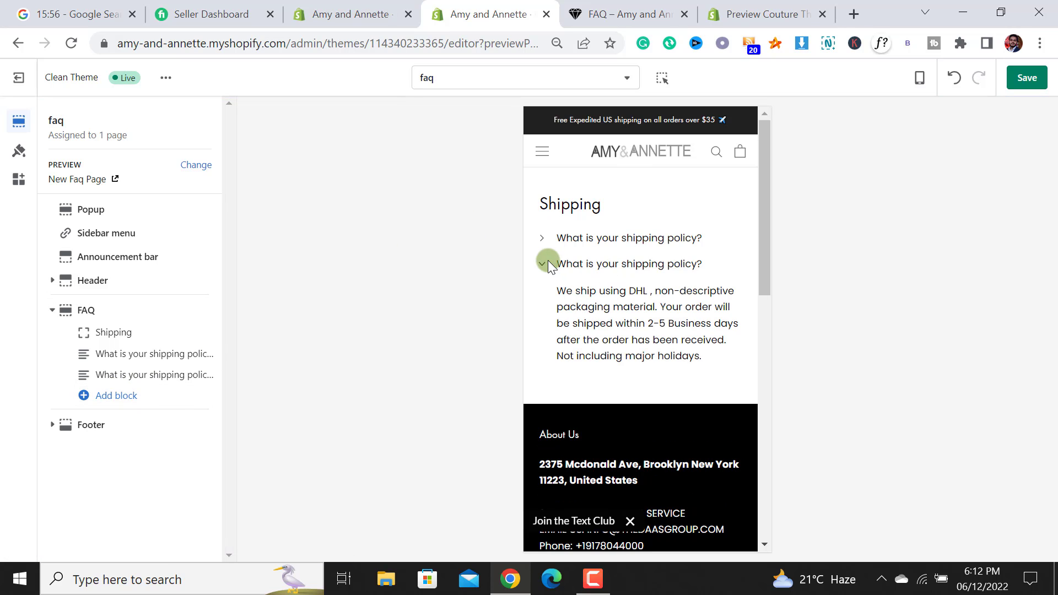
- Expand and collapse both shipping questions in the preview to verify their answers
{"action": "left_click", "coordinate": [567, 265]}
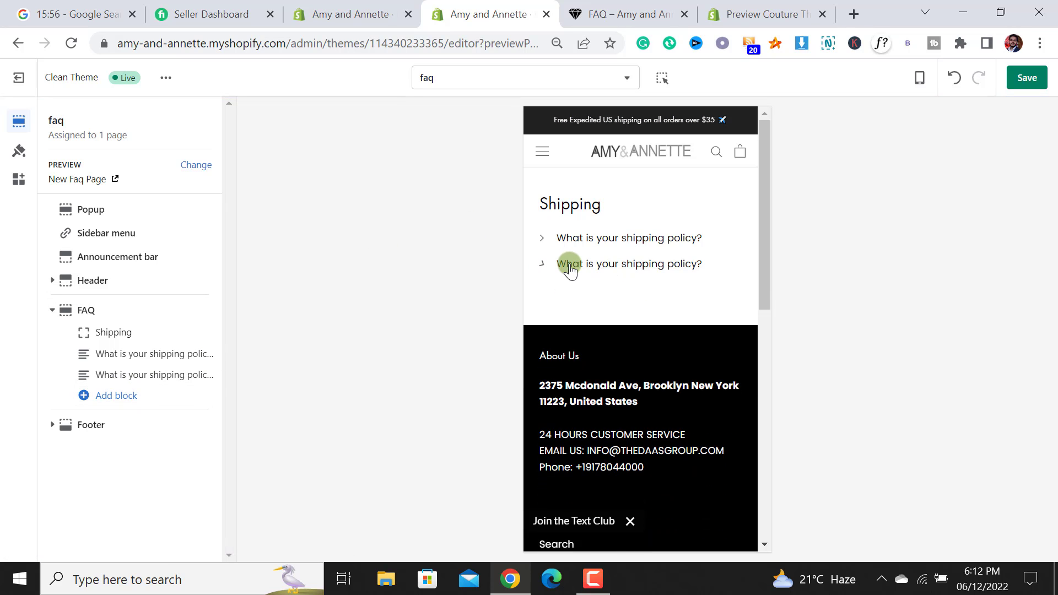
{"action": "left_click", "coordinate": [598, 243]}
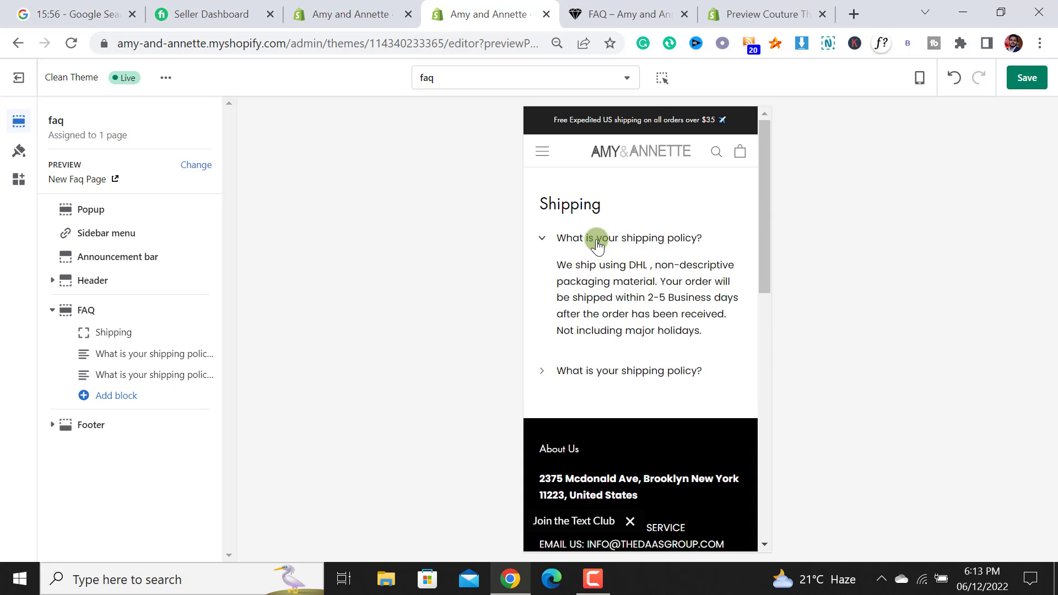
{"action": "left_click", "coordinate": [598, 241]}
{"action": "left_click", "coordinate": [606, 268]}
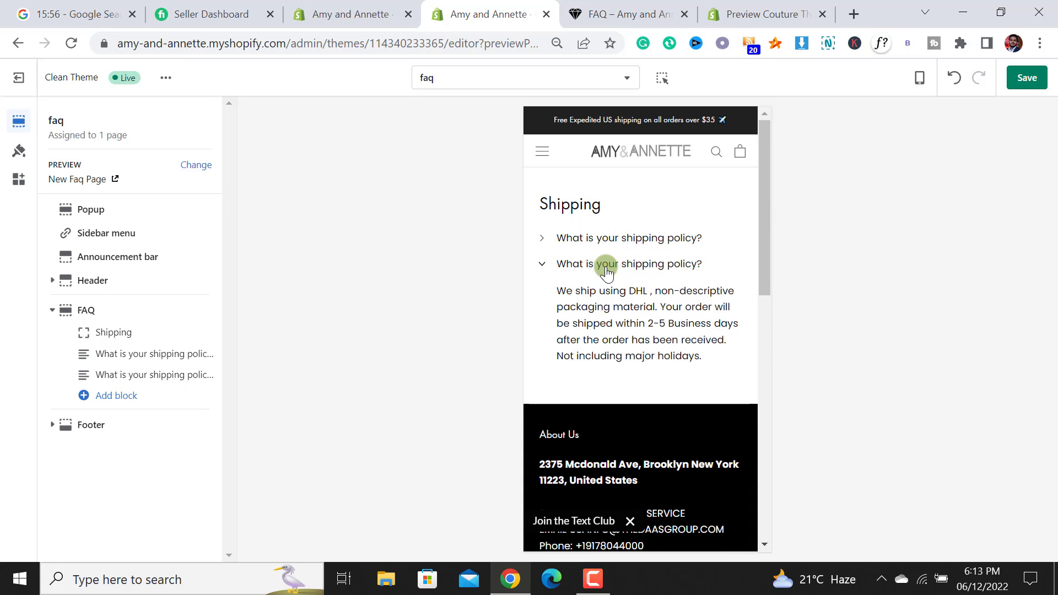
{"action": "left_click", "coordinate": [606, 269]}
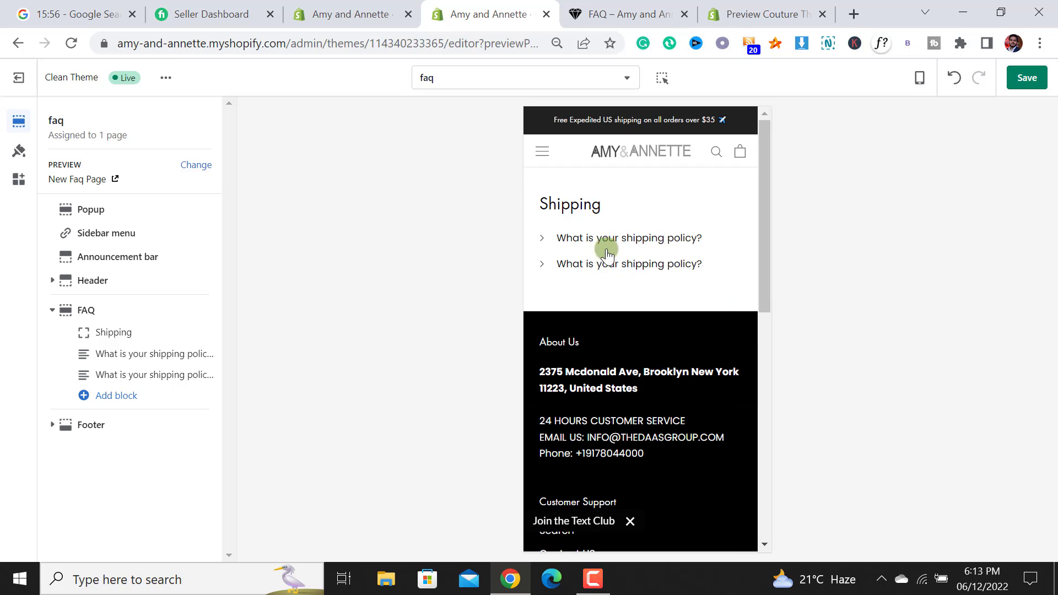
- Add a section separator after the shipping questions and rename its heading from Default to Returns
{"action": "left_click", "coordinate": [116, 396]}
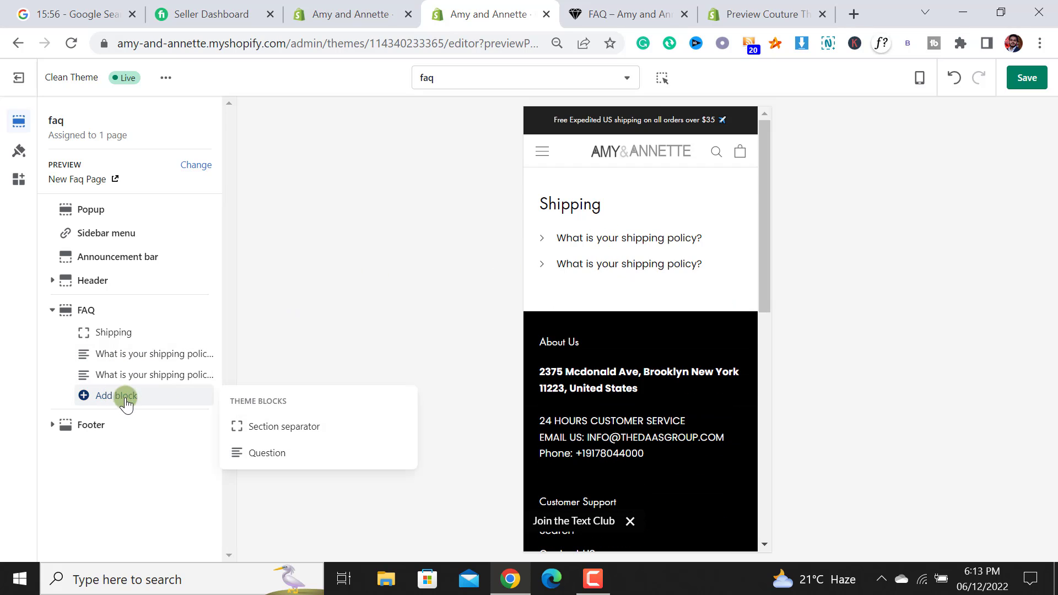
{"action": "left_click", "coordinate": [309, 432]}
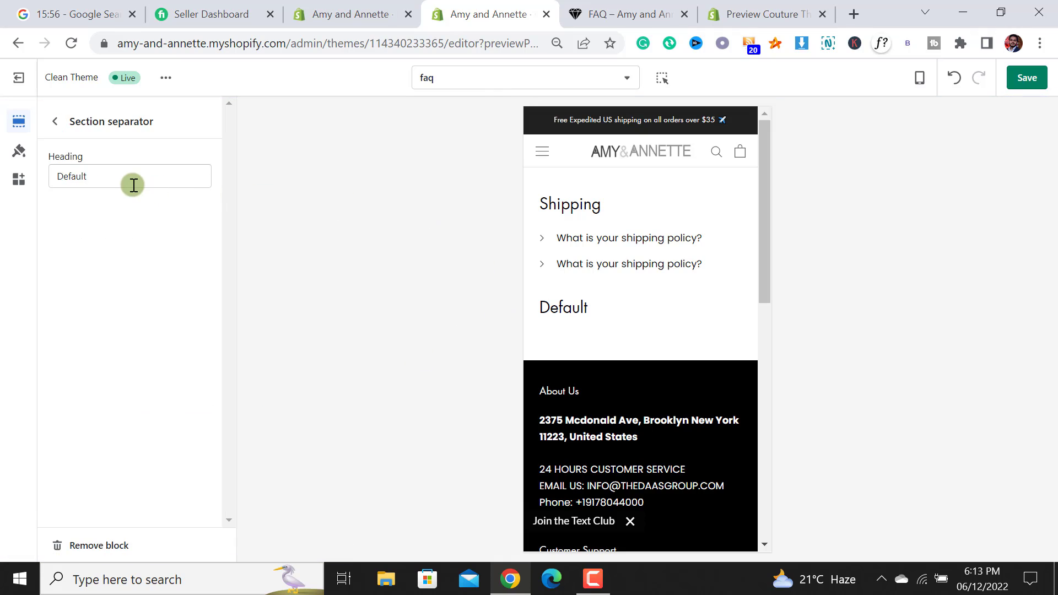
{"action": "double_click", "coordinate": [132, 185]}
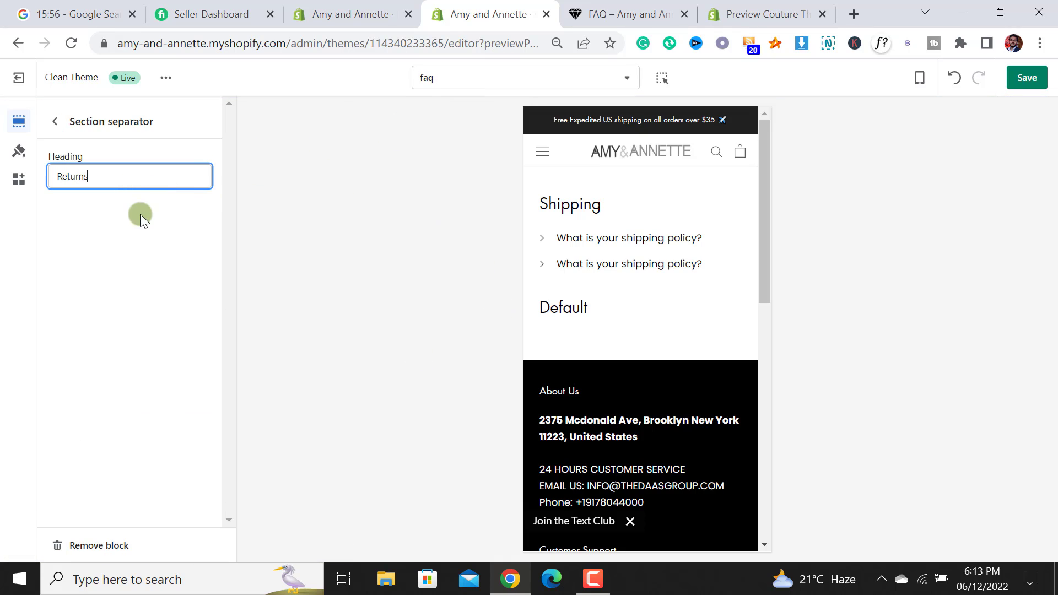
{"action": "left_click", "coordinate": [64, 121]}
- Add two blank question blocks beneath the Returns heading
{"action": "left_click", "coordinate": [127, 419]}
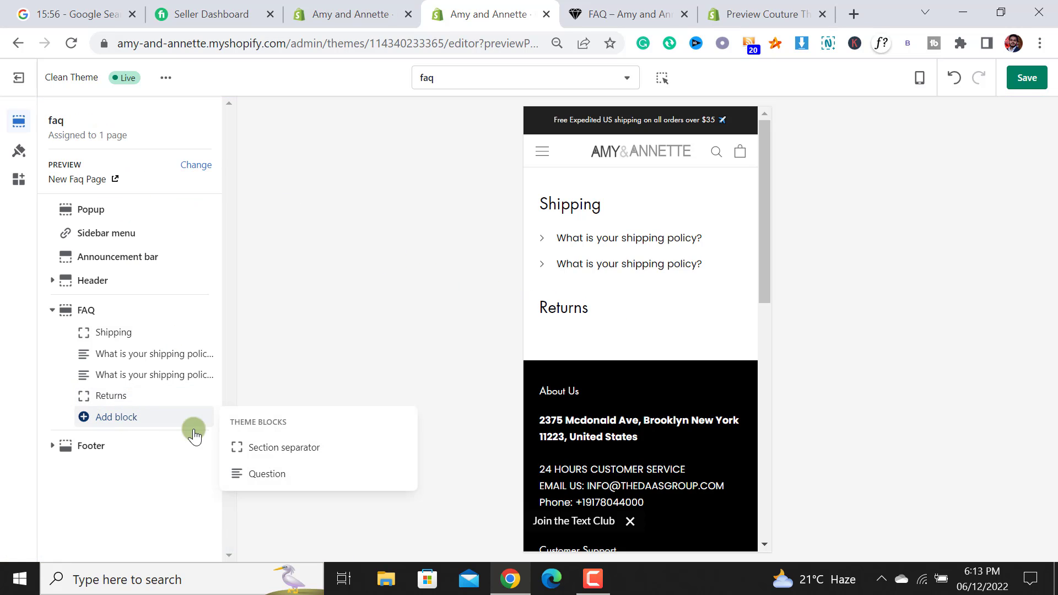
{"action": "left_click", "coordinate": [295, 474]}
{"action": "left_click", "coordinate": [110, 441]}
{"action": "left_click", "coordinate": [276, 494]}
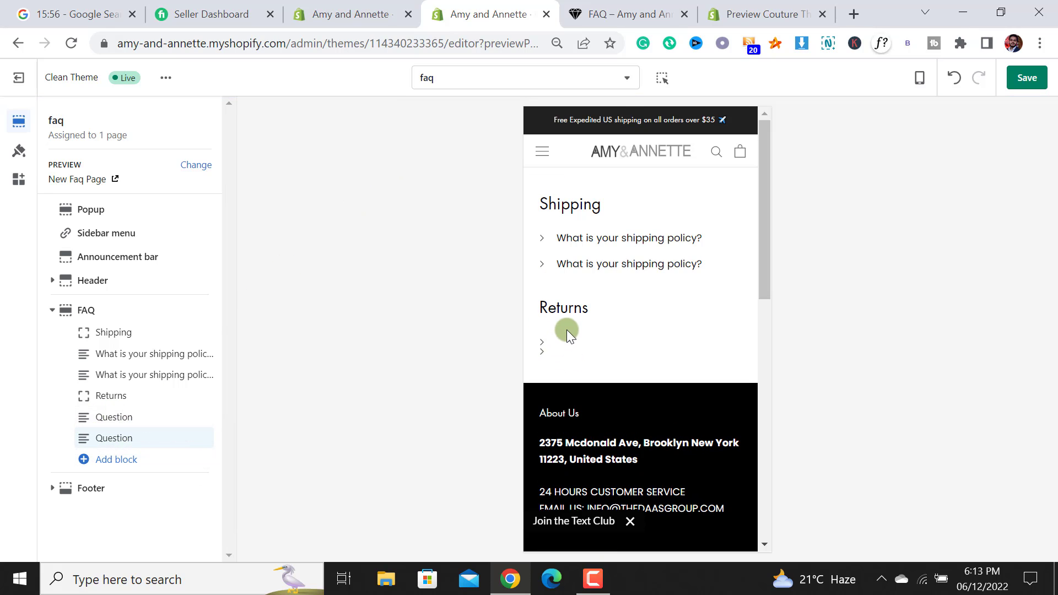
{"action": "left_click", "coordinate": [590, 243]}
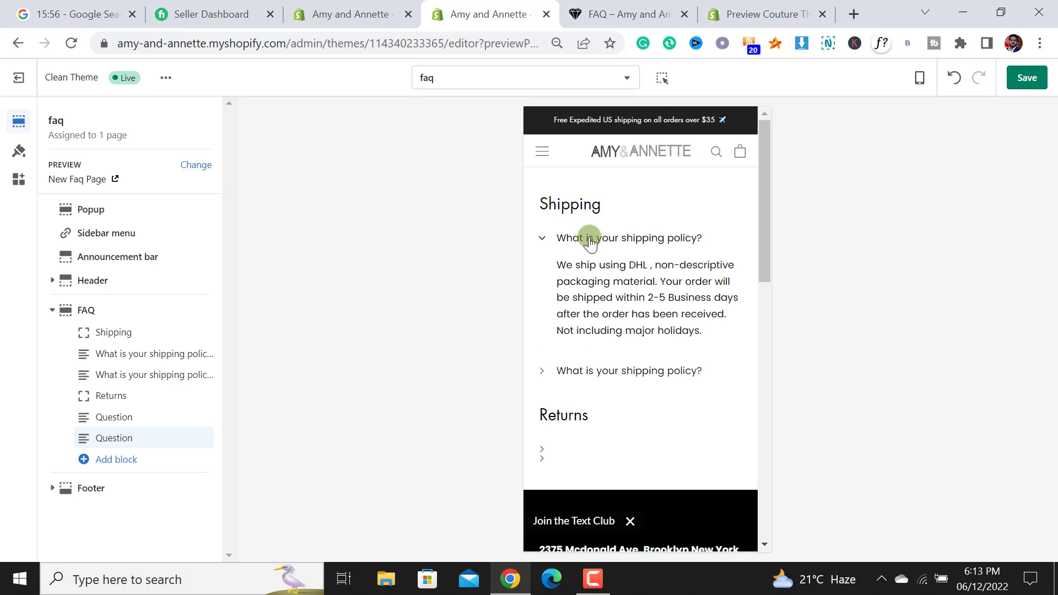
{"action": "left_click", "coordinate": [590, 243]}
{"action": "left_click", "coordinate": [606, 264]}
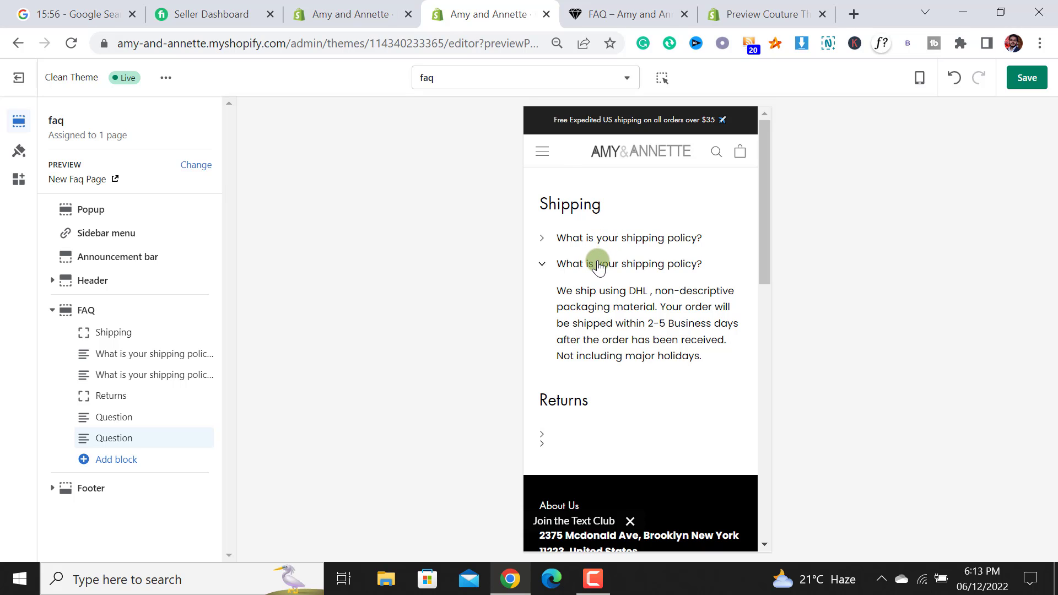
{"action": "left_click", "coordinate": [598, 264]}
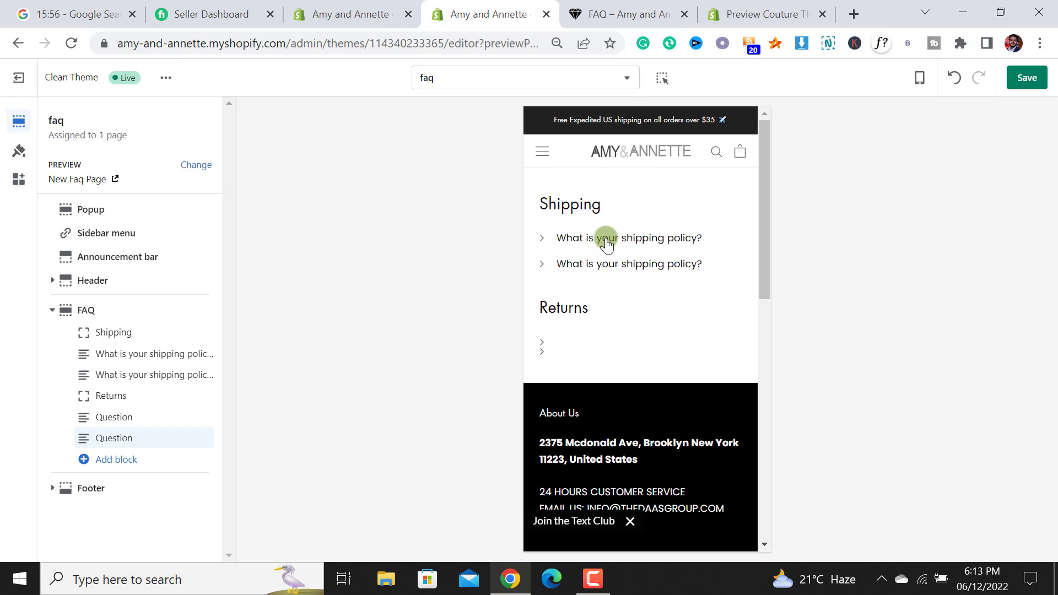